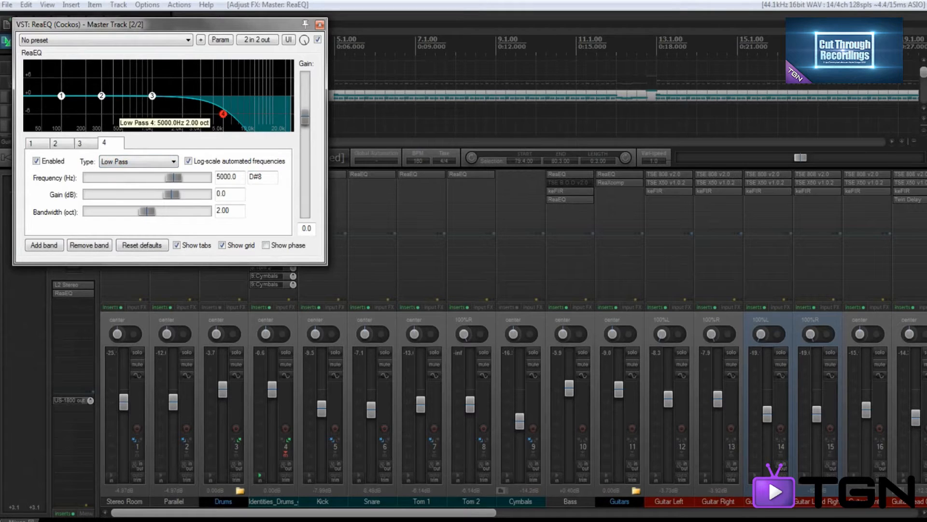
- Lower the low-pass band 4 frequency of the master track's ReaEQ to about 395 Hz and close the equalizer
drag(178, 24, 531, 35)
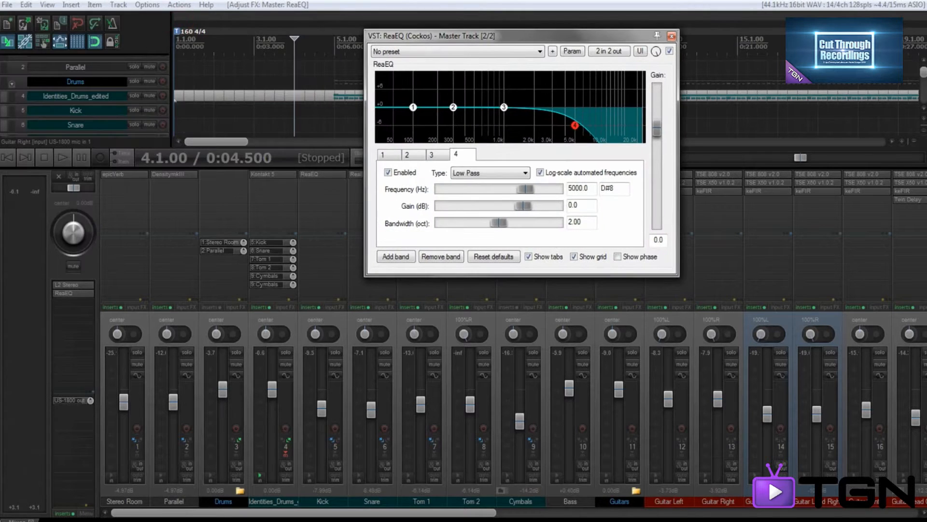
drag(574, 125, 464, 125)
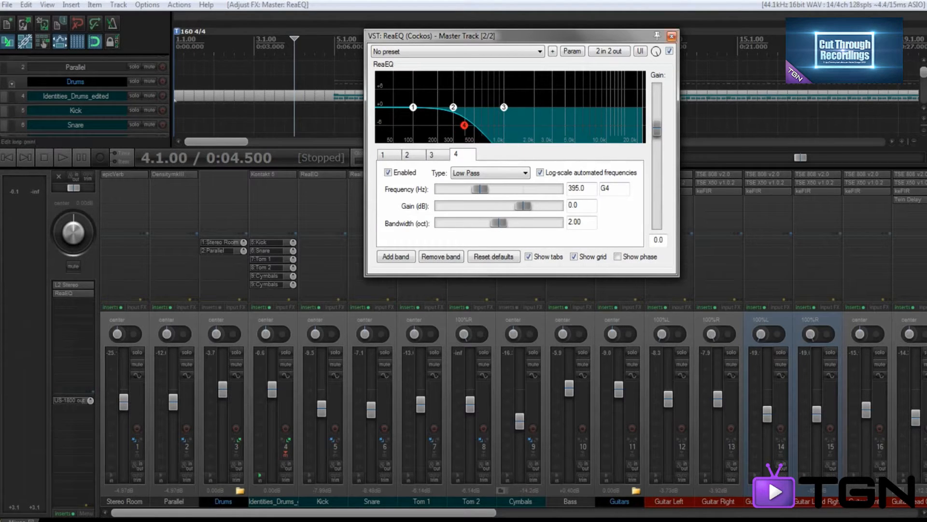
click(672, 36)
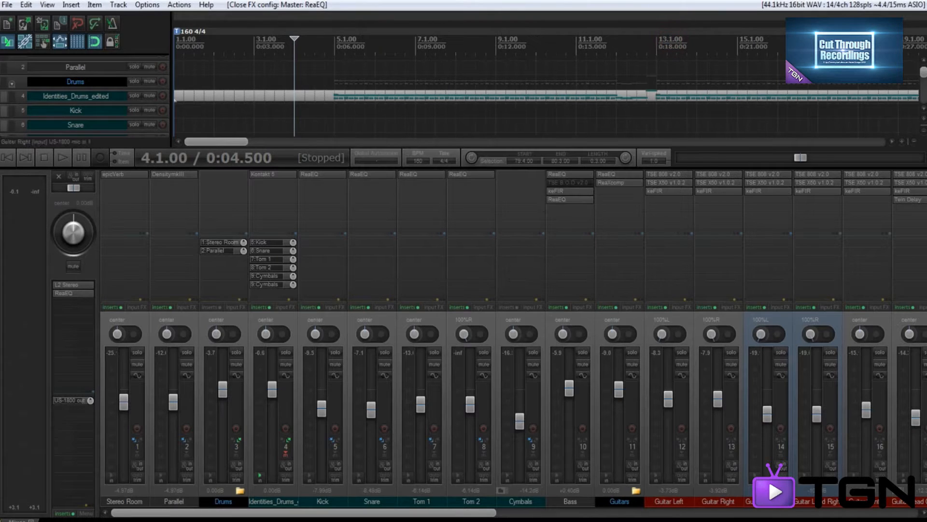
scroll(546, 96, down, 1)
scroll(545, 96, up, 2)
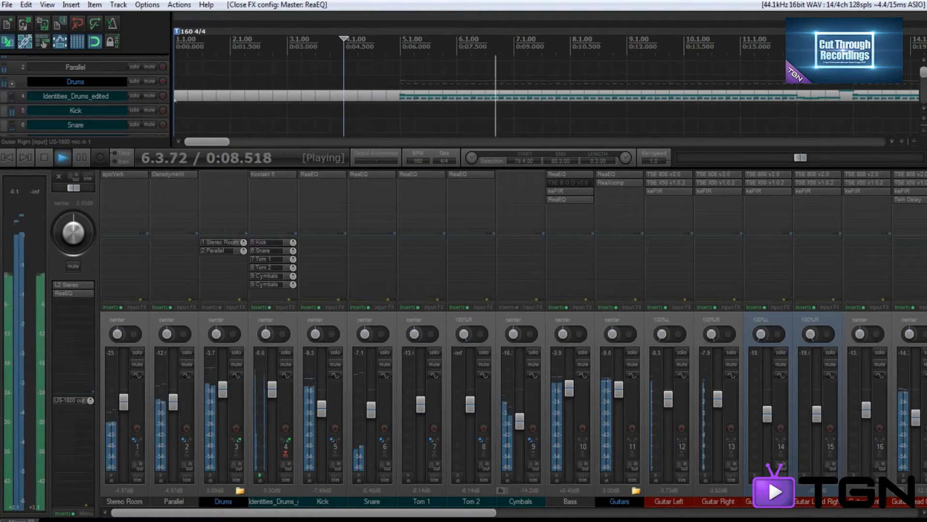
drag(488, 513, 536, 513)
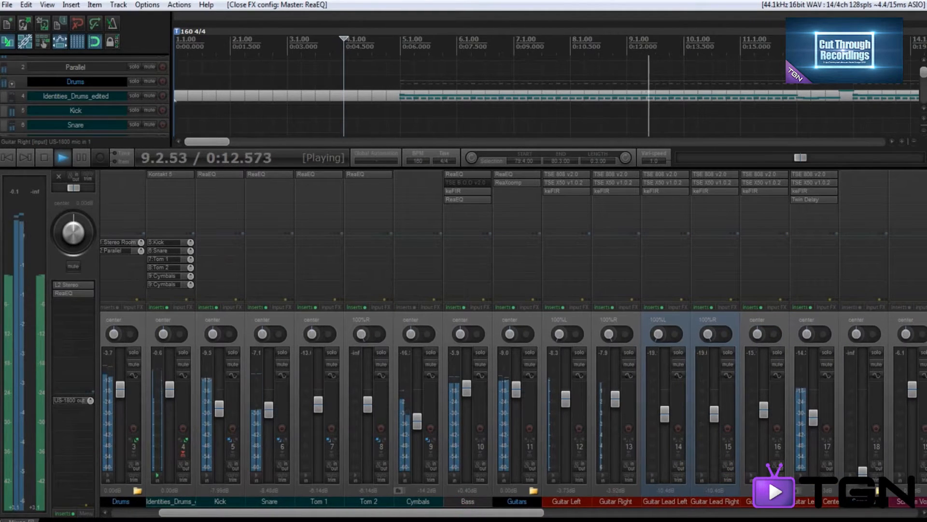
drag(522, 512, 474, 512)
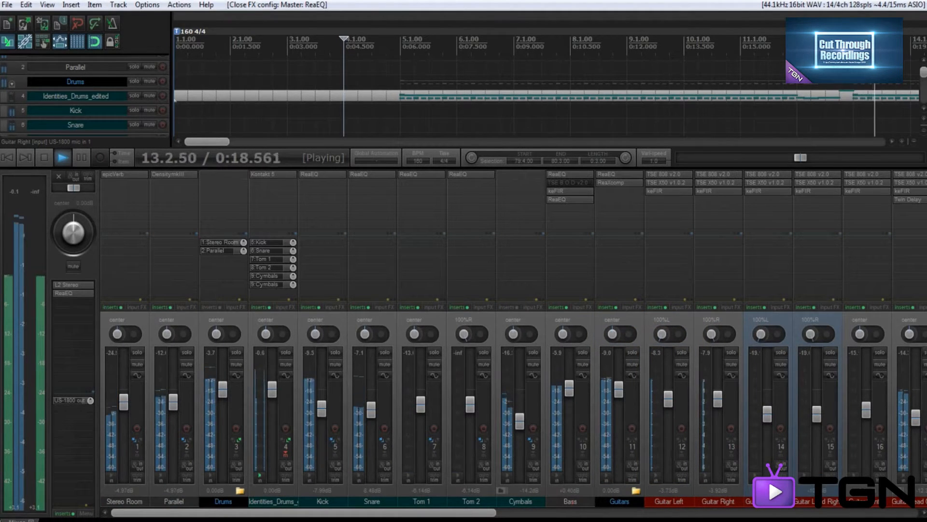
- Open the Bass track's routing settings and add a receive from track 5, Kick
click(571, 501)
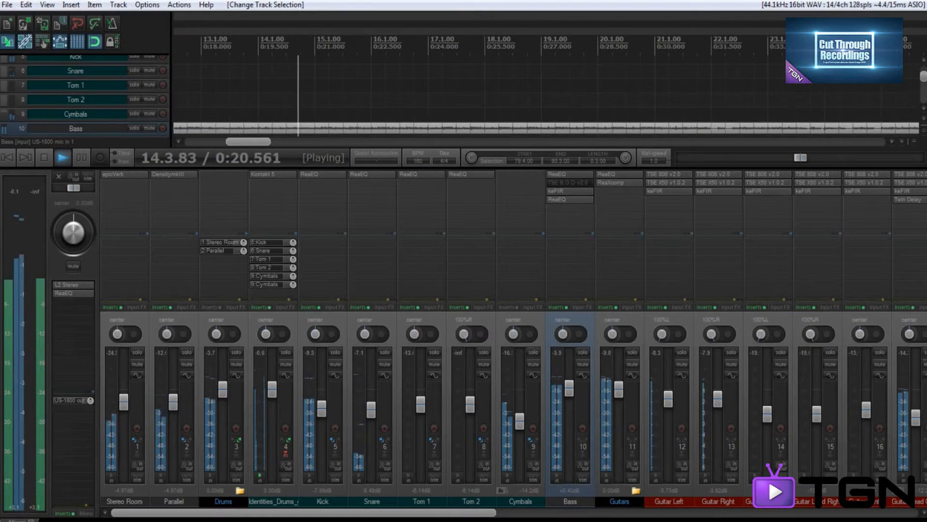
drag(347, 512, 388, 513)
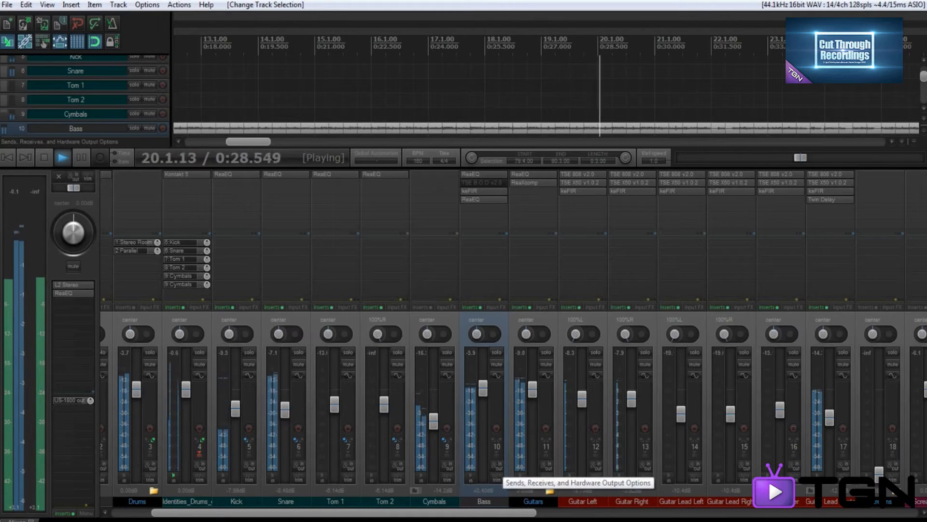
click(496, 375)
click(740, 165)
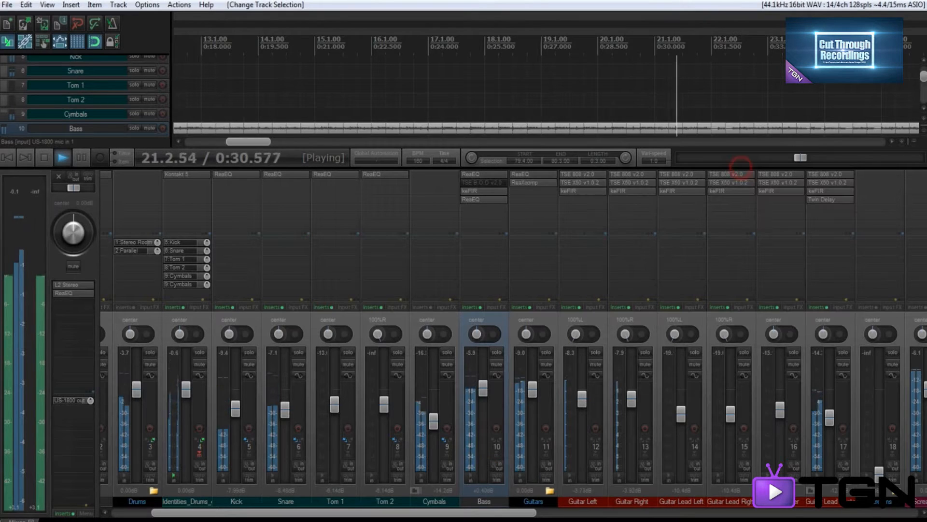
click(498, 464)
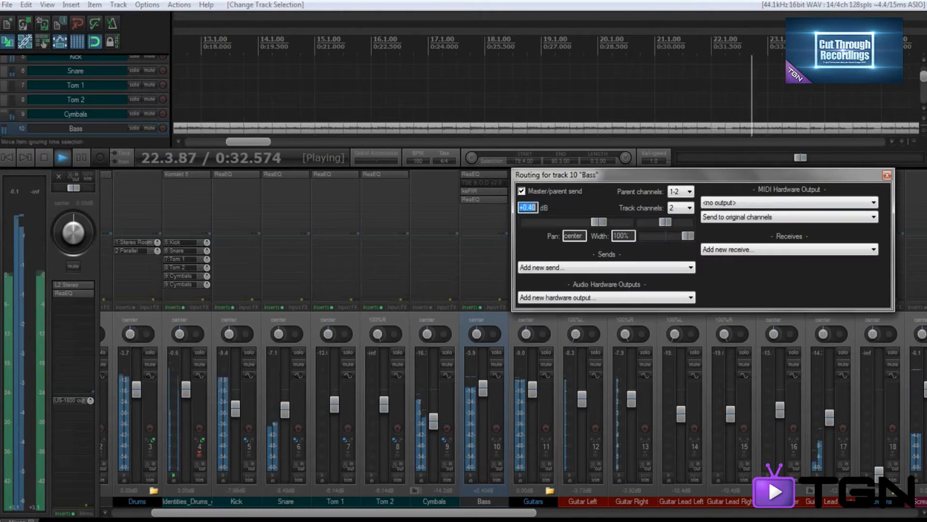
drag(642, 176, 435, 116)
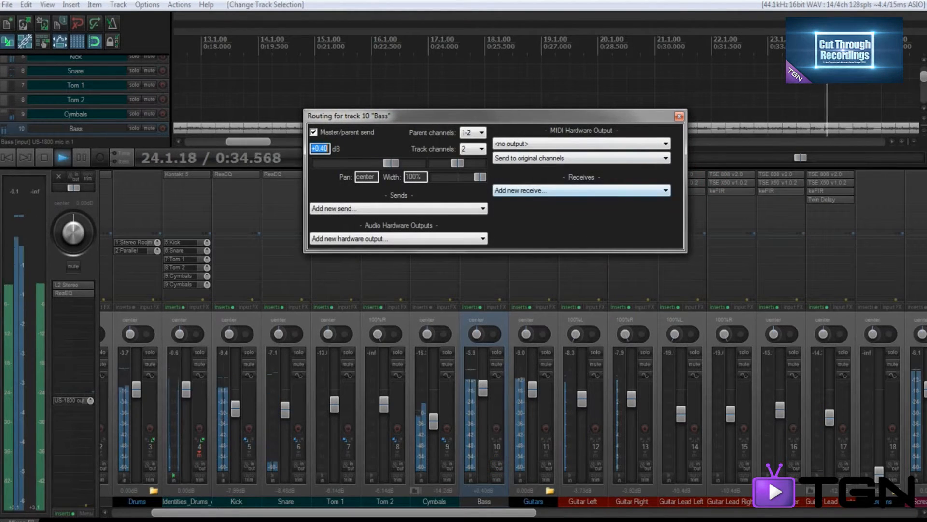
click(548, 192)
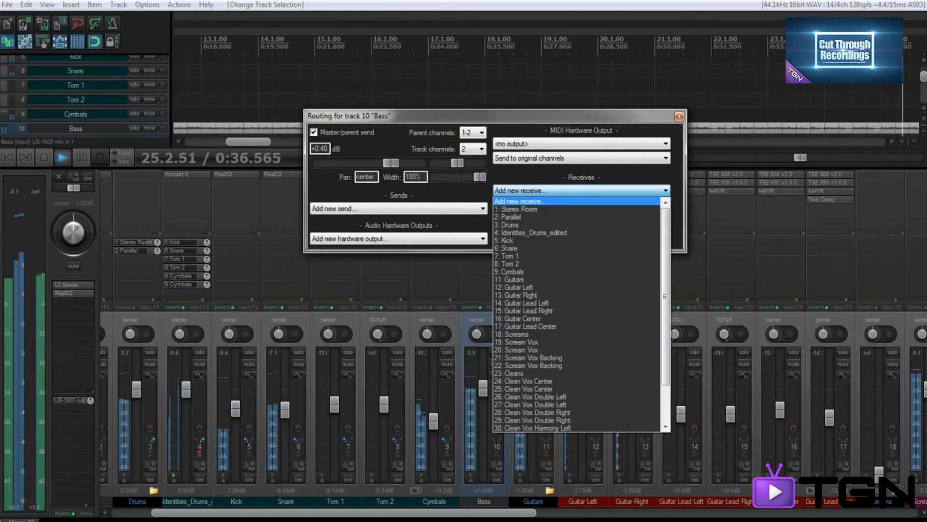
click(522, 240)
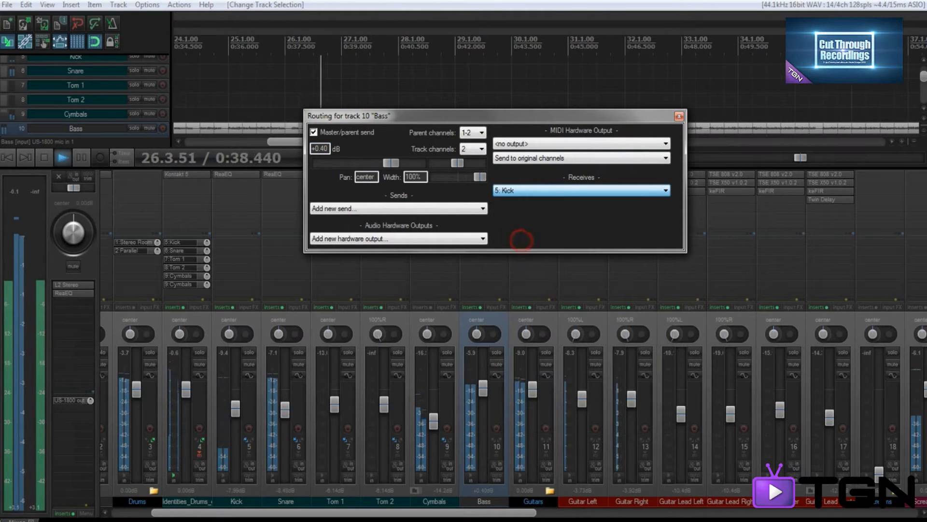
drag(421, 124, 454, 92)
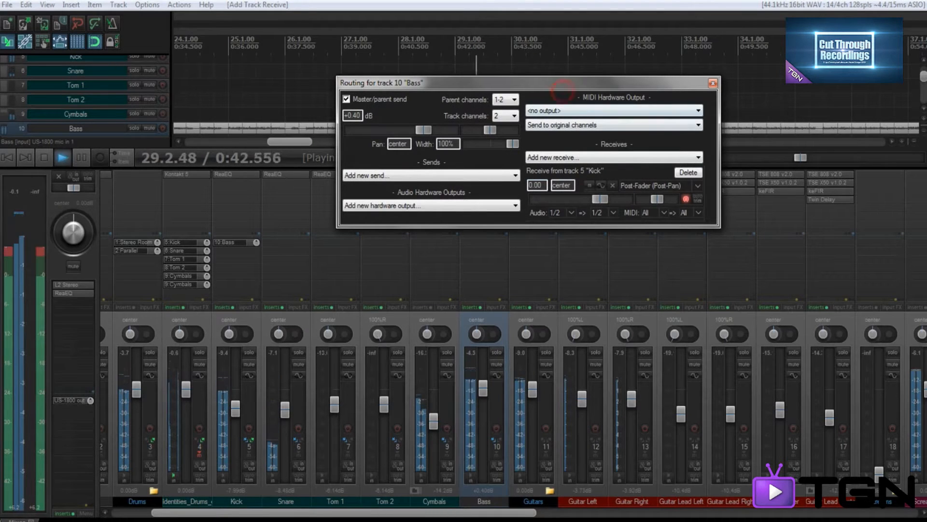
drag(454, 83, 437, 147)
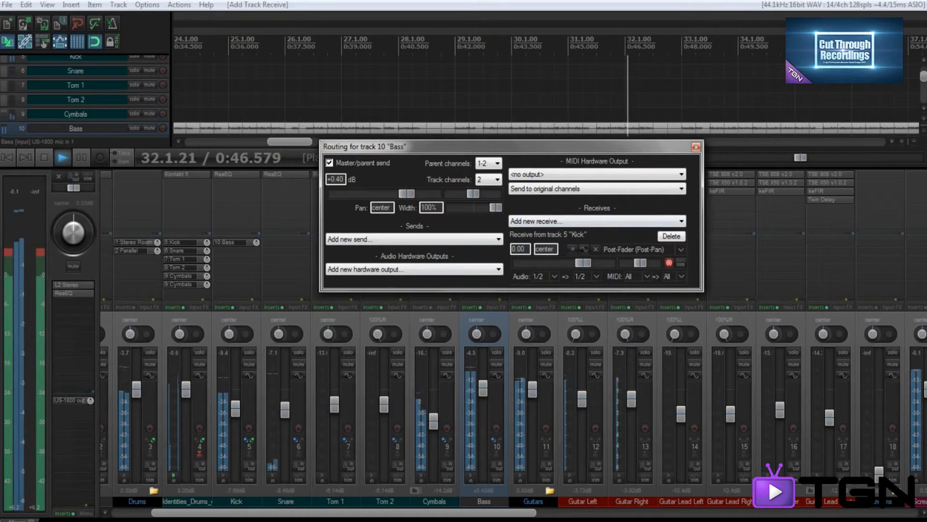
- Set the Kick receive on the Bass track to Pre-Fader (Post-FX)
click(628, 249)
click(631, 277)
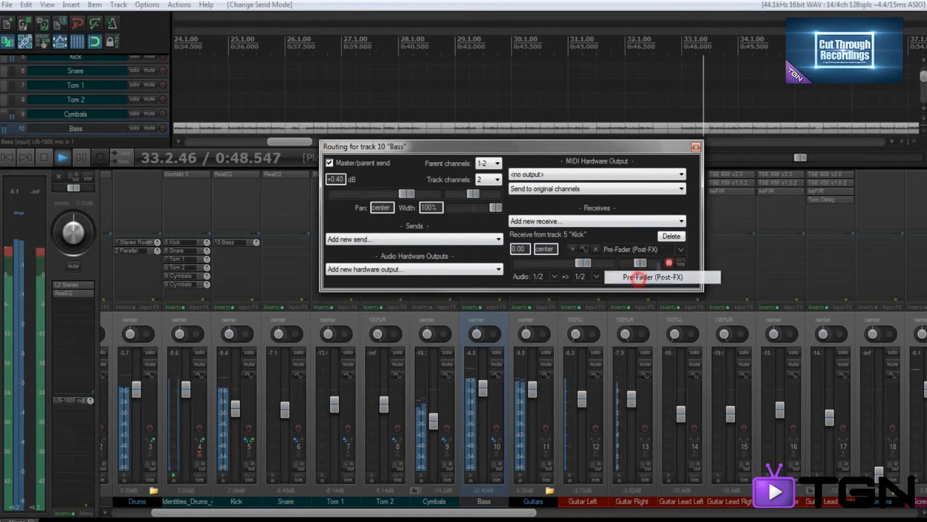
drag(561, 150, 643, 102)
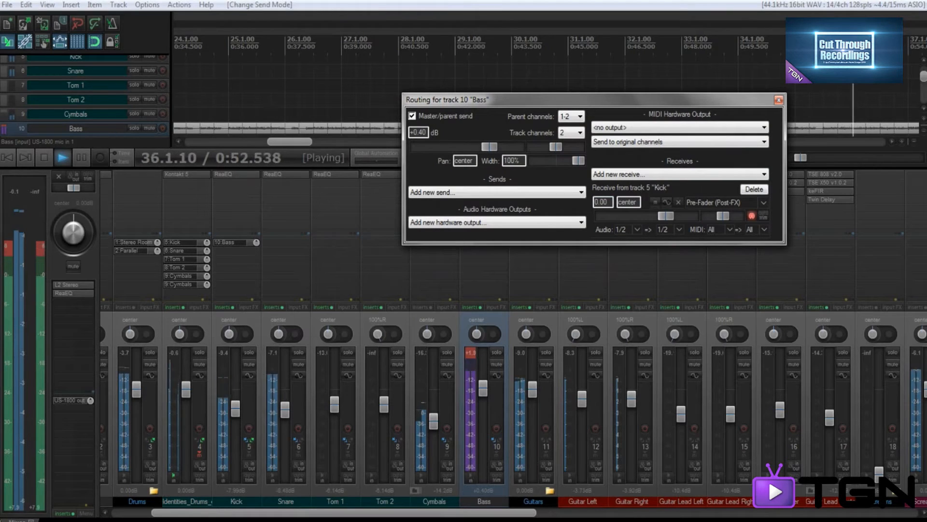
- Route the Kick receive's audio from channels 1/2 to new channels 3/4 on the Bass track and close the routing window
click(618, 230)
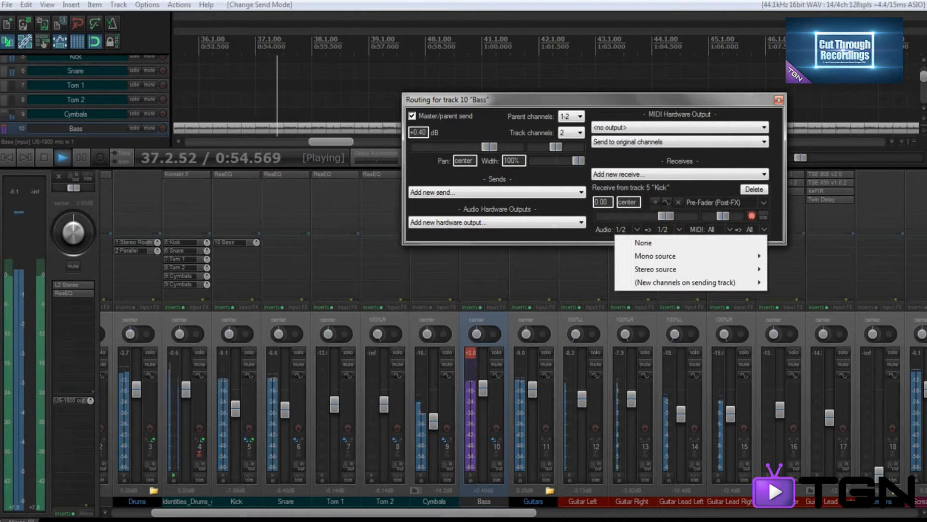
click(601, 229)
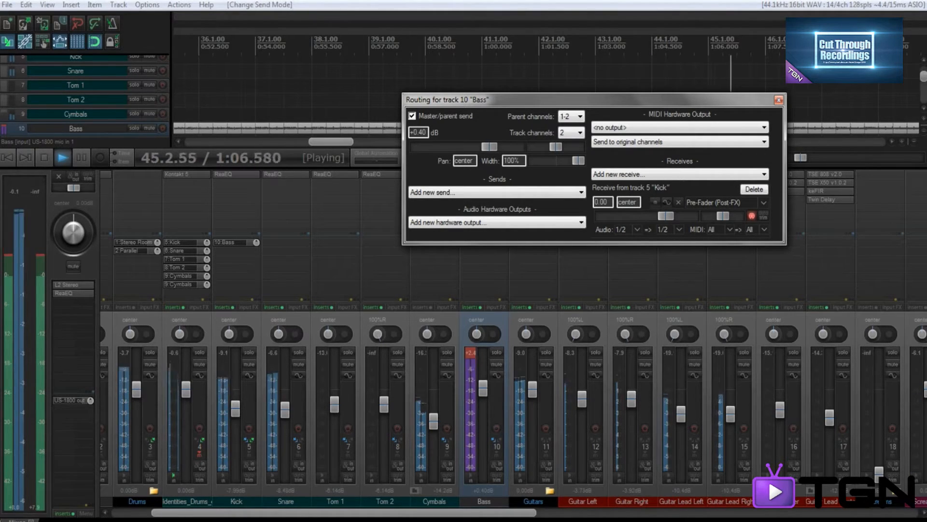
click(679, 228)
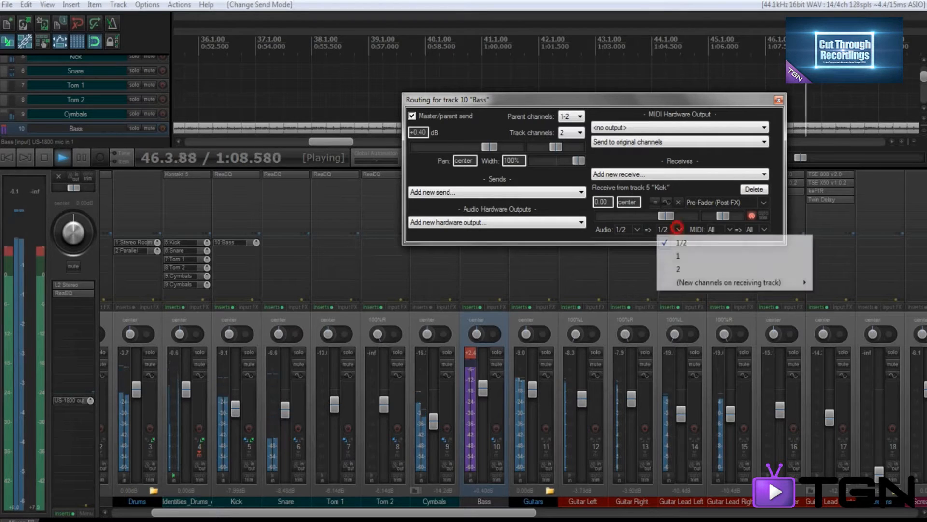
mouse_move(729, 282)
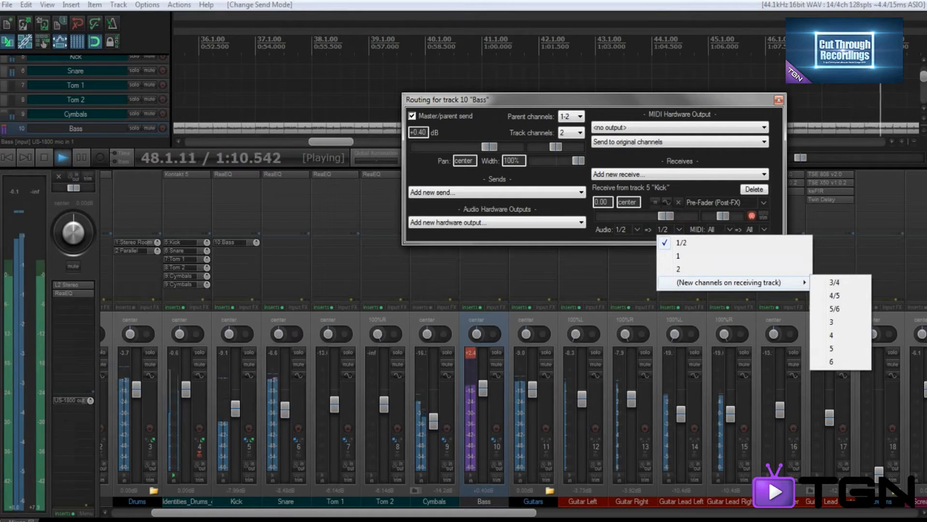
click(835, 282)
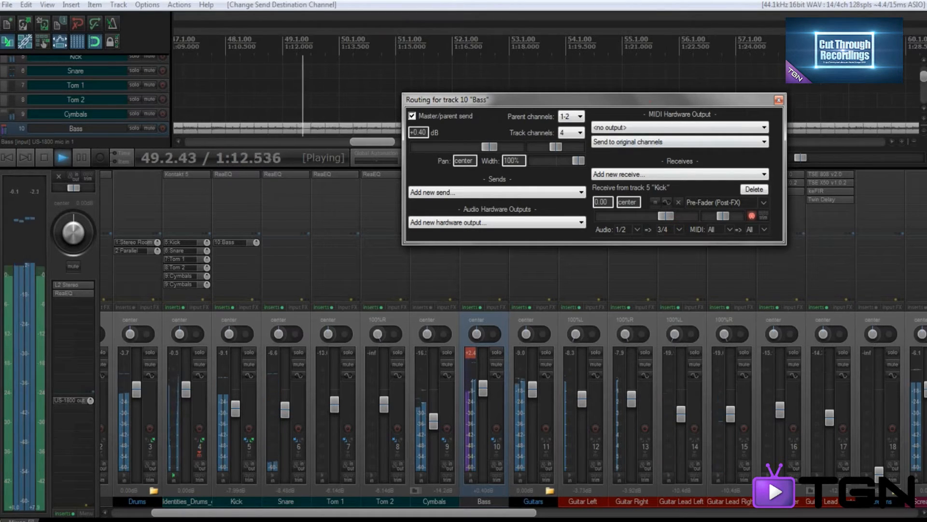
drag(594, 100, 557, 94)
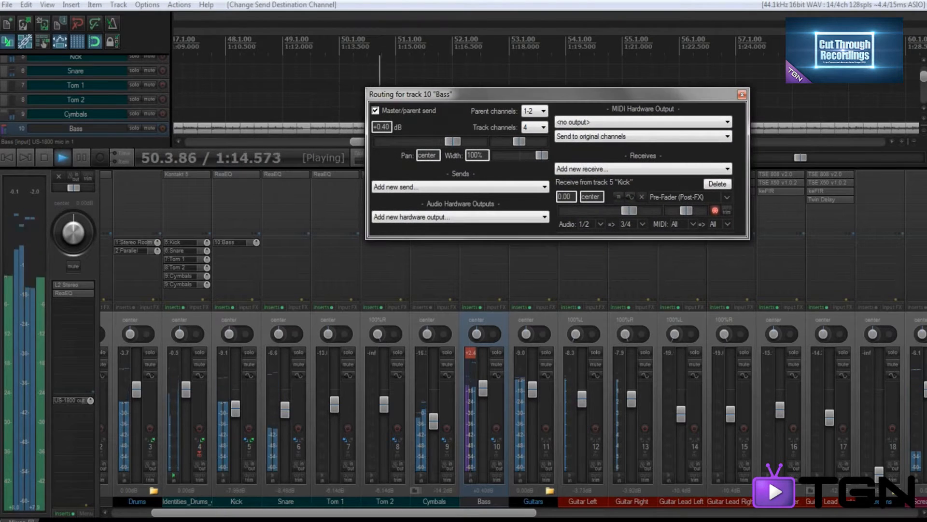
click(742, 94)
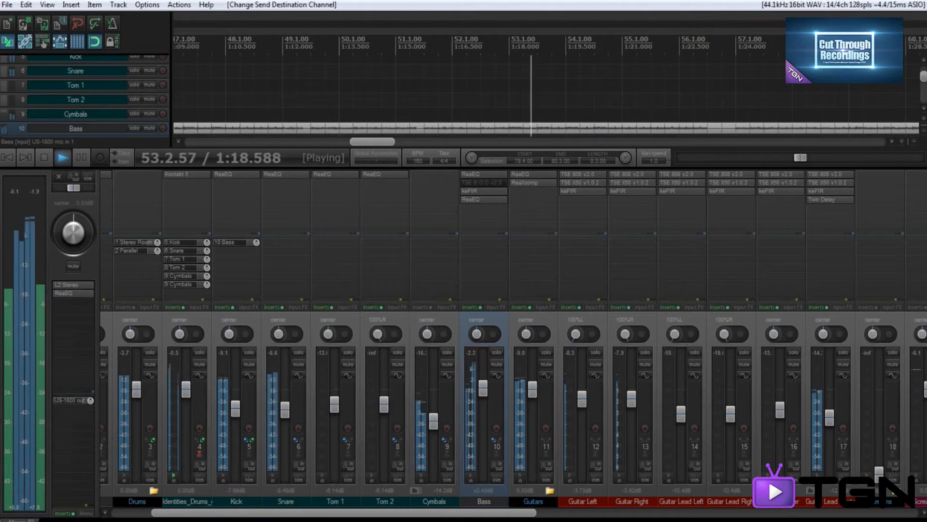
- Add the Cockos ReaComp compressor to the Bass track and set its detector input to Auxiliary Input L+R
click(474, 207)
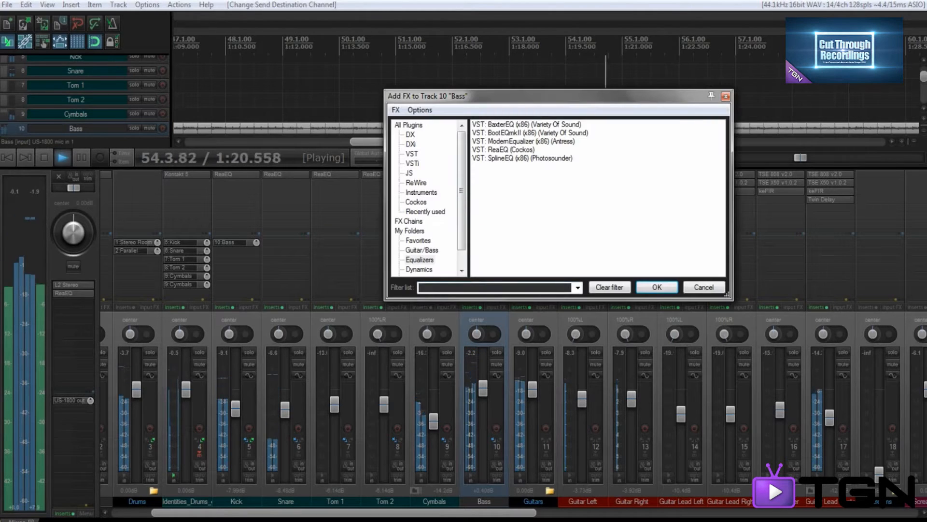
click(416, 202)
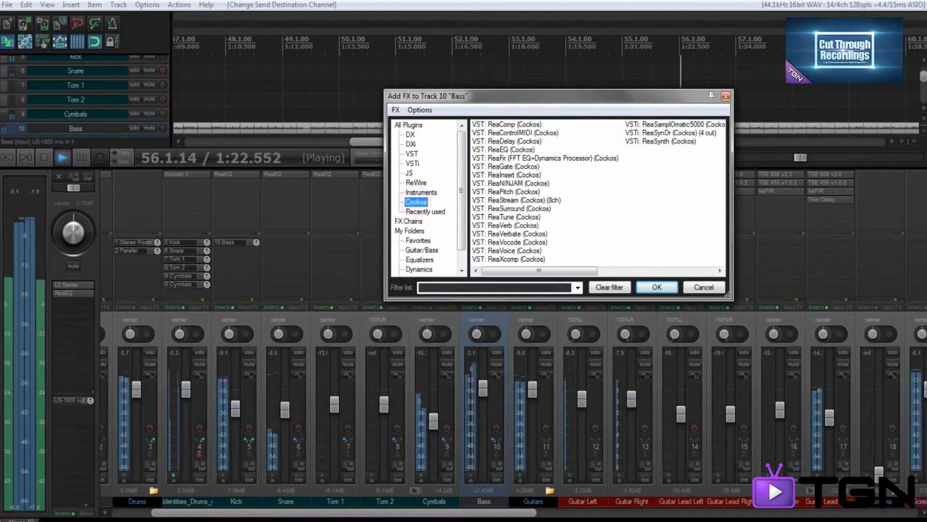
click(507, 150)
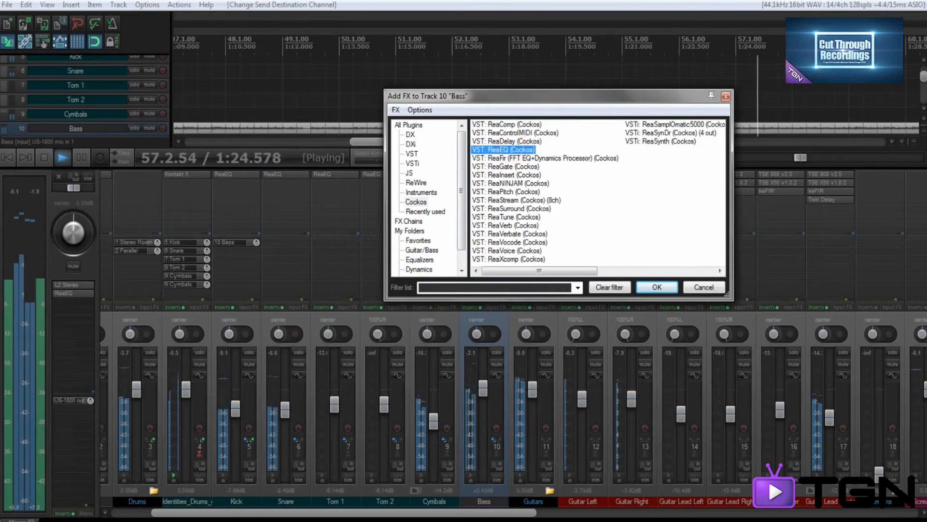
click(505, 125)
click(657, 287)
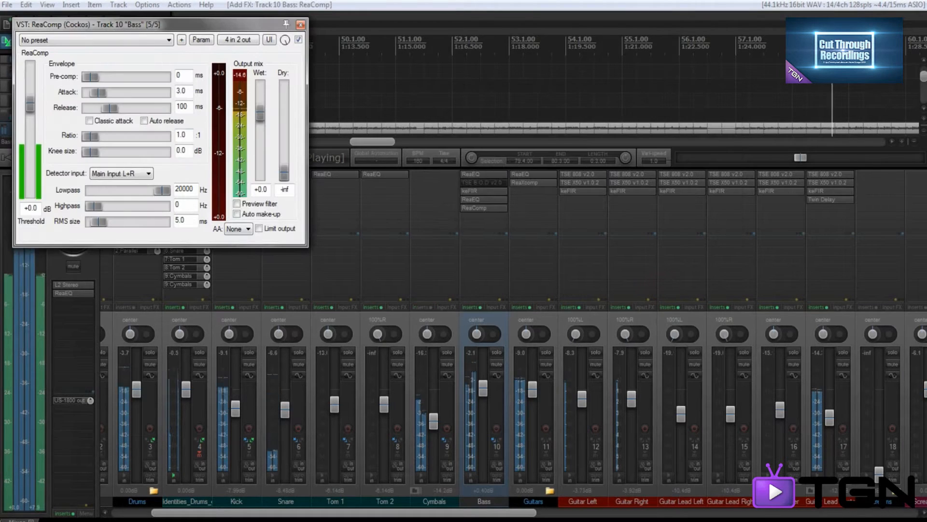
drag(193, 24, 547, 54)
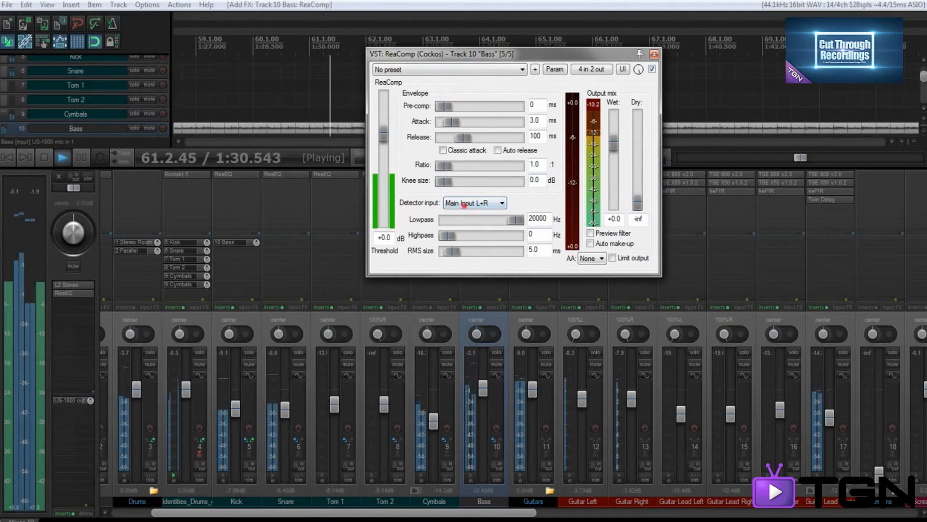
click(464, 205)
click(470, 220)
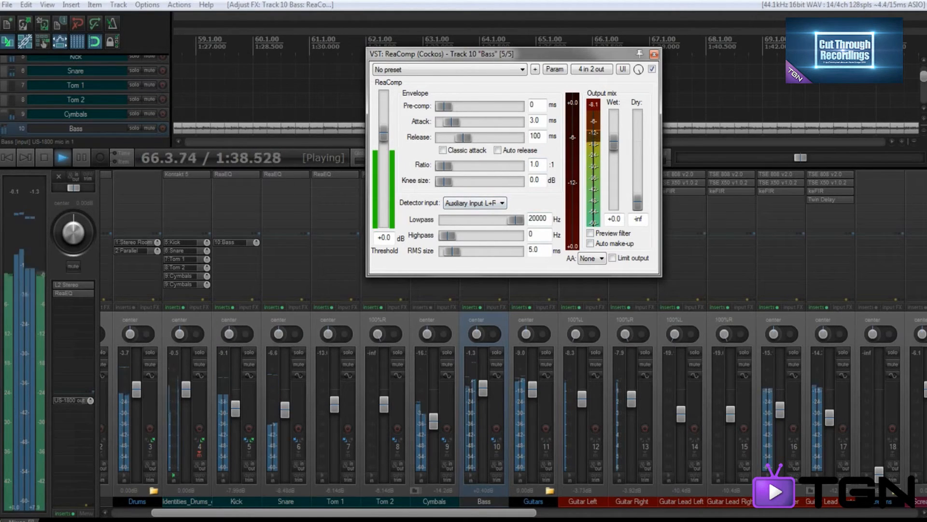
- Set ReaComp's threshold to about -13.3 dB and its ratio to about 3.9:1
drag(384, 133, 383, 161)
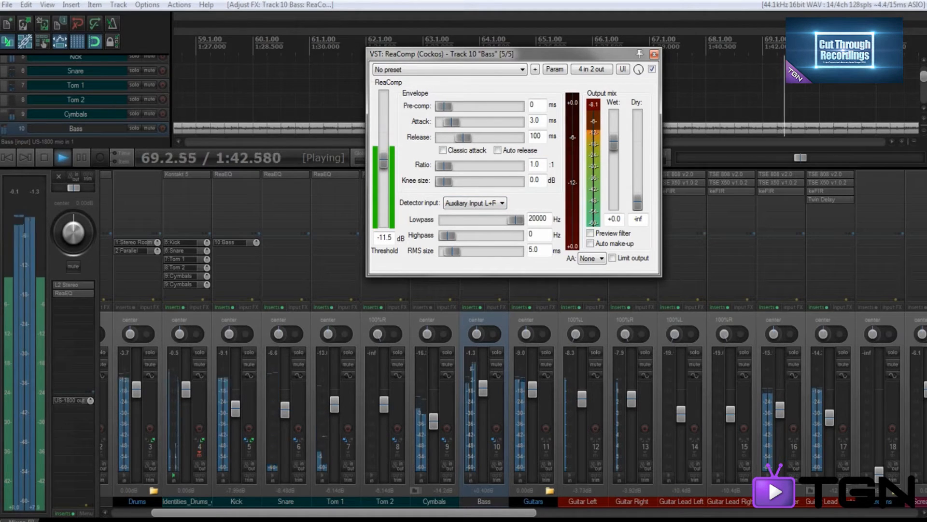
drag(442, 167, 460, 166)
mouse_move(383, 156)
mouse_down()
mouse_move(383, 182)
mouse_move(383, 166)
mouse_up()
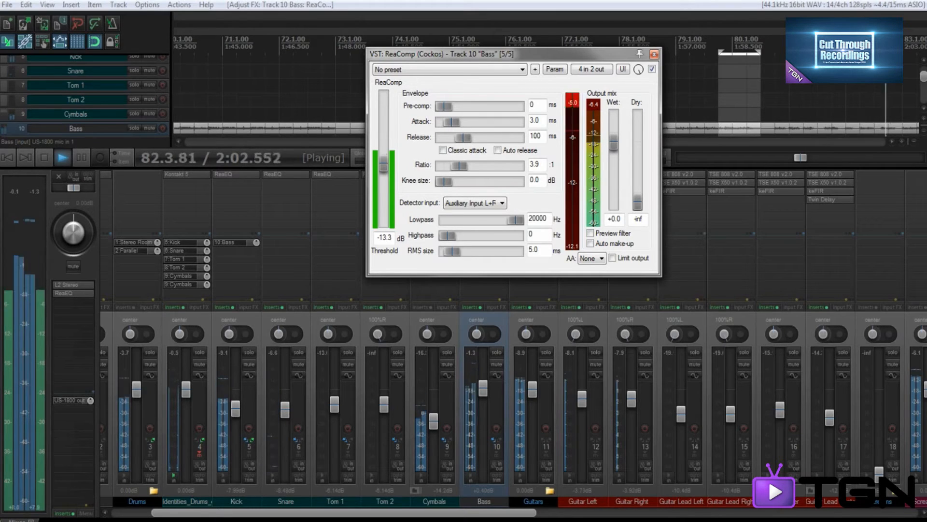
- Set ReaComp's attack to 0.0 ms and its release to about 118 ms, and close the compressor window
drag(435, 54, 577, 50)
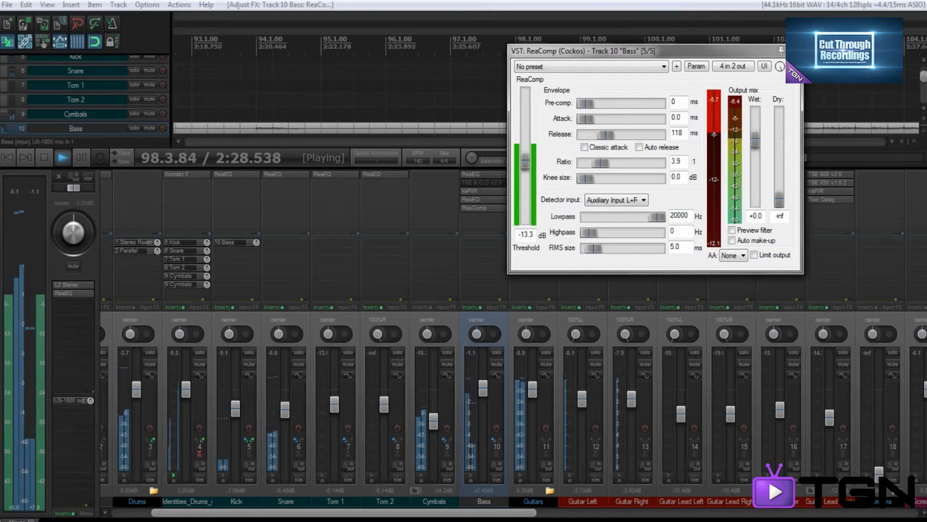
drag(605, 135, 606, 135)
drag(604, 51, 553, 93)
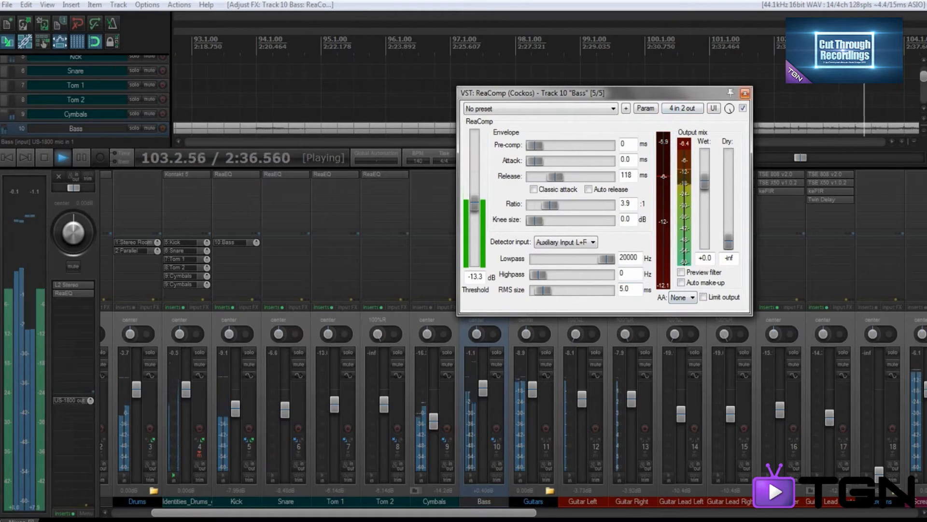
click(745, 93)
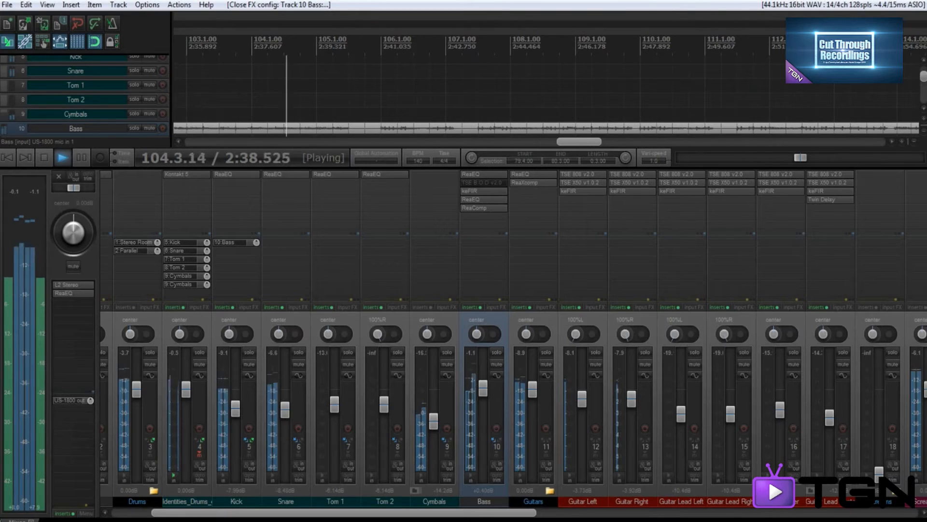
- Compare the Bass track's sound with ReaComp bypassed and enabled during playback, leave ReaComp enabled, and close the effect windows
click(468, 307)
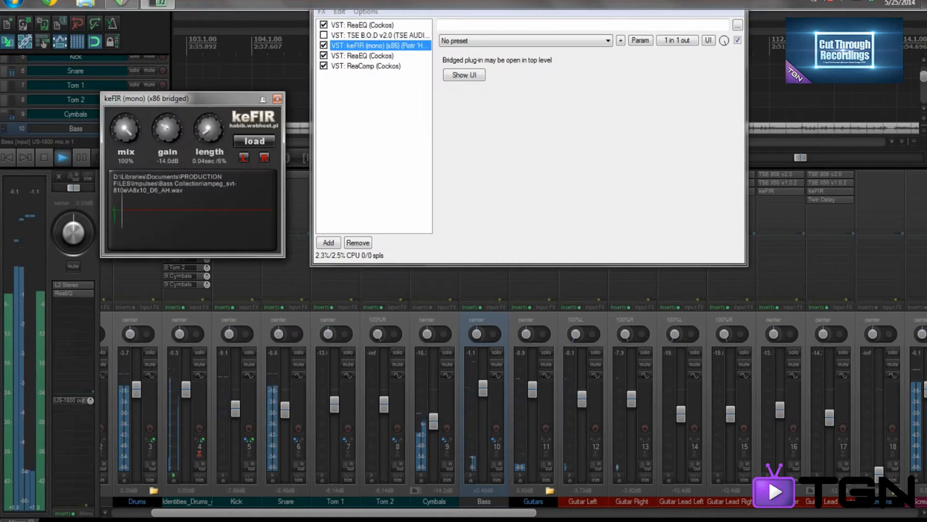
click(324, 66)
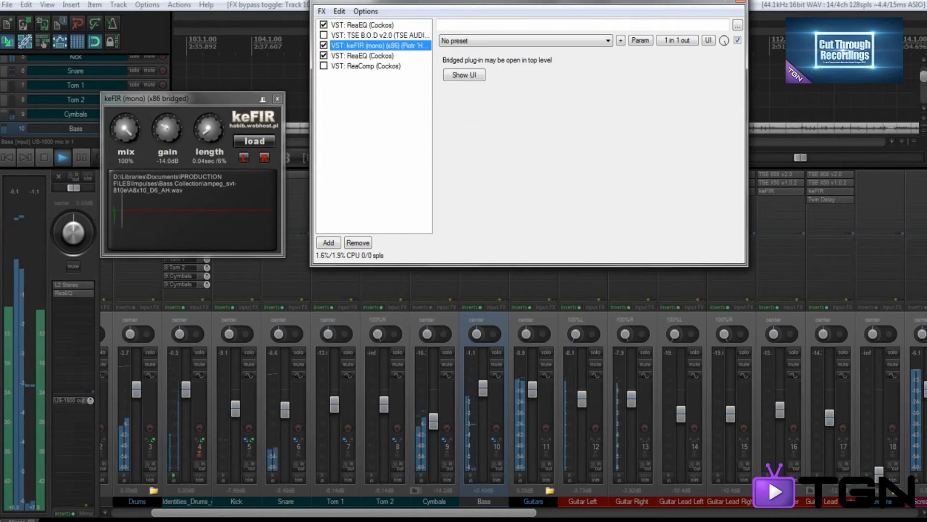
click(324, 66)
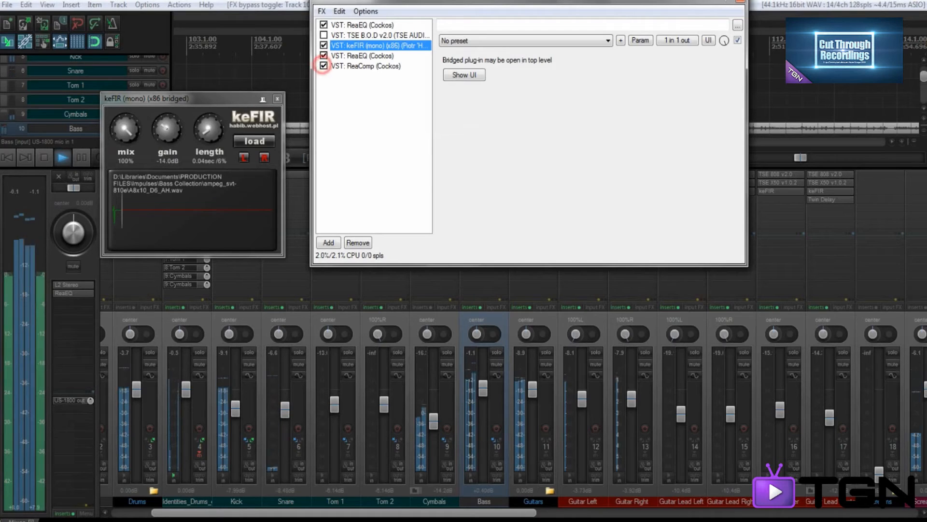
click(323, 65)
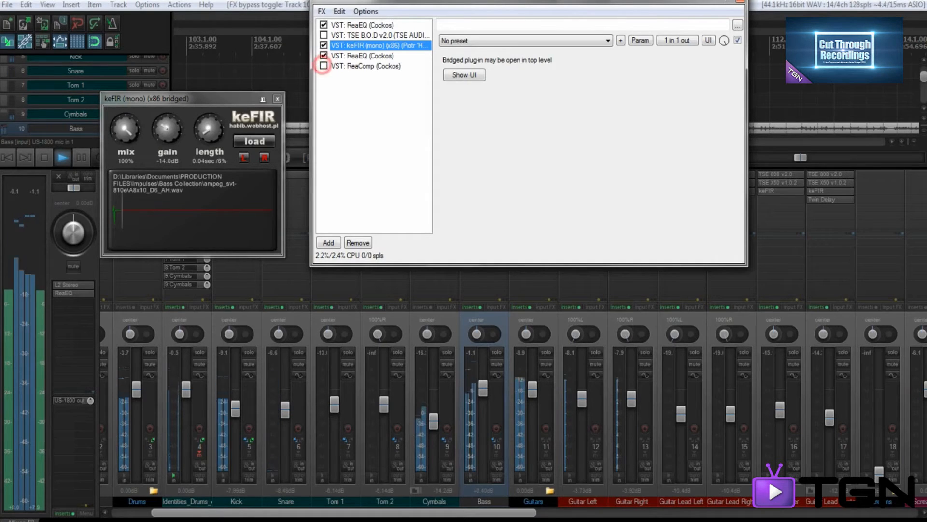
click(324, 65)
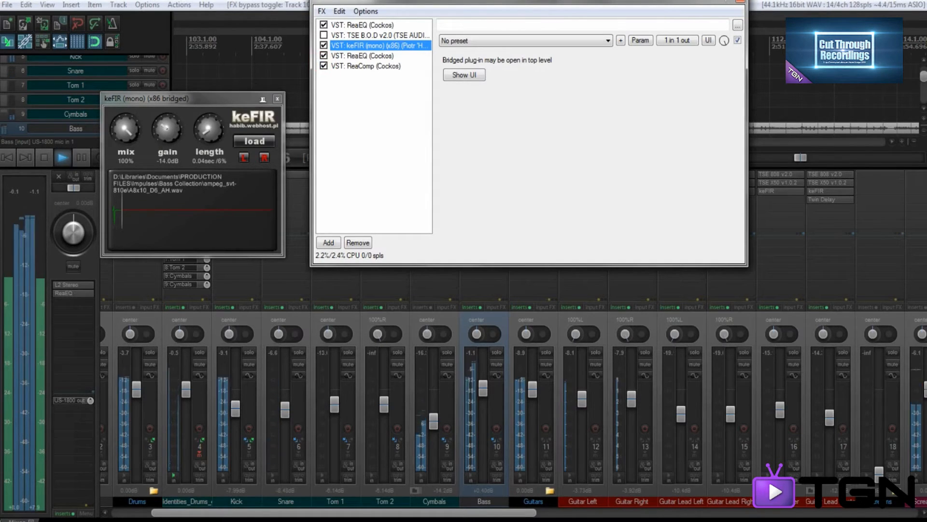
drag(531, 1, 615, 76)
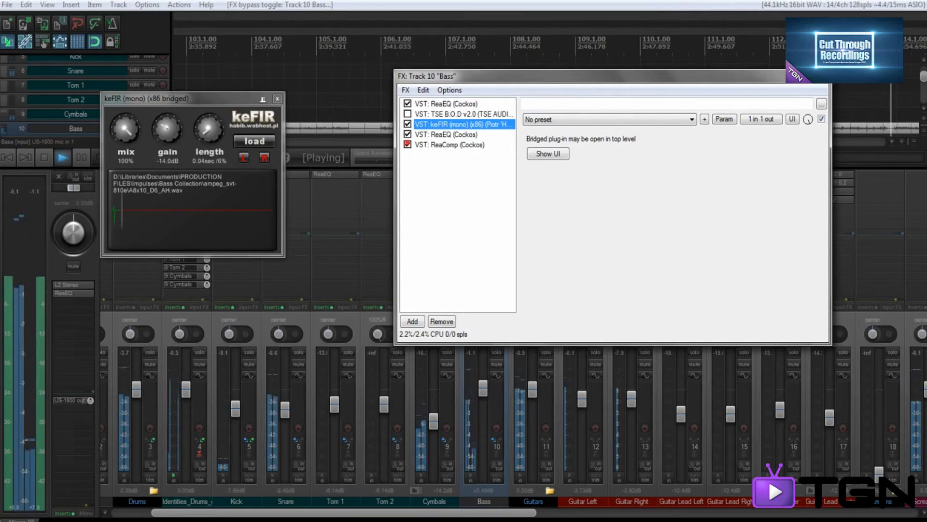
click(408, 144)
click(408, 145)
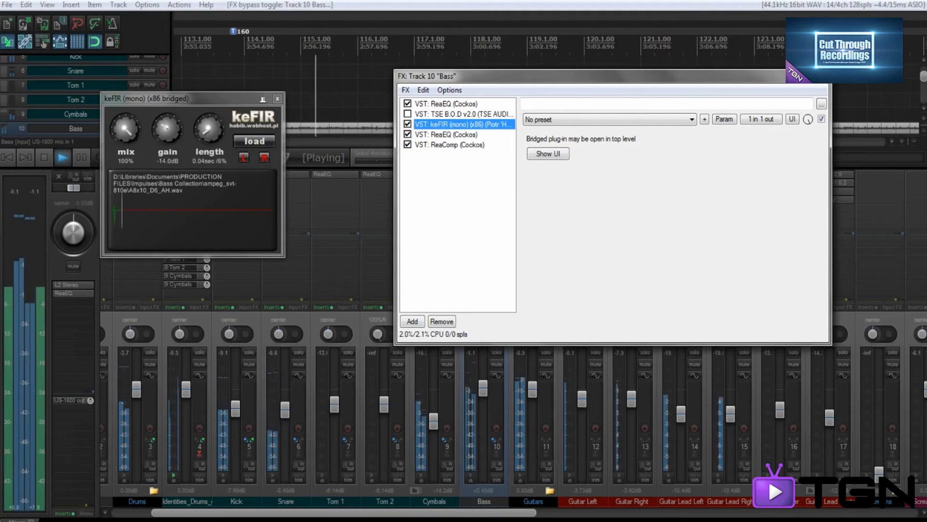
click(408, 145)
click(408, 145)
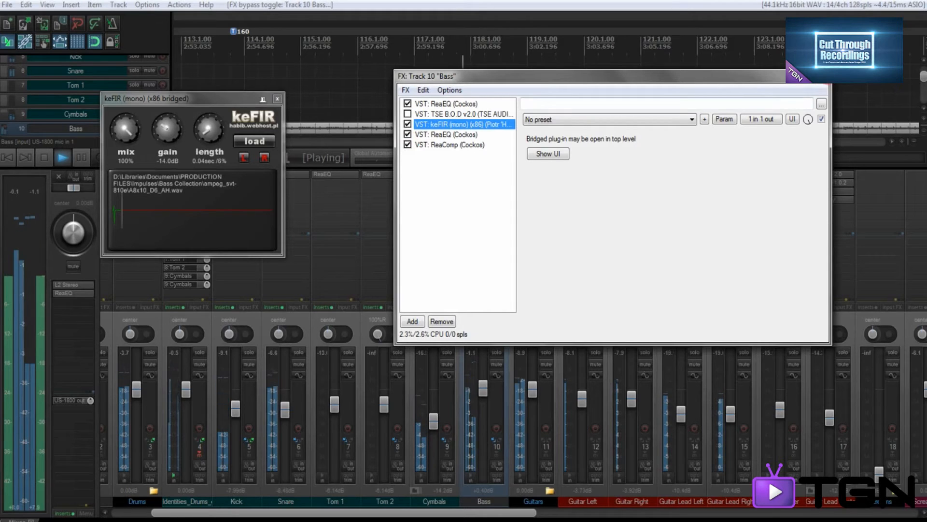
click(822, 77)
click(277, 99)
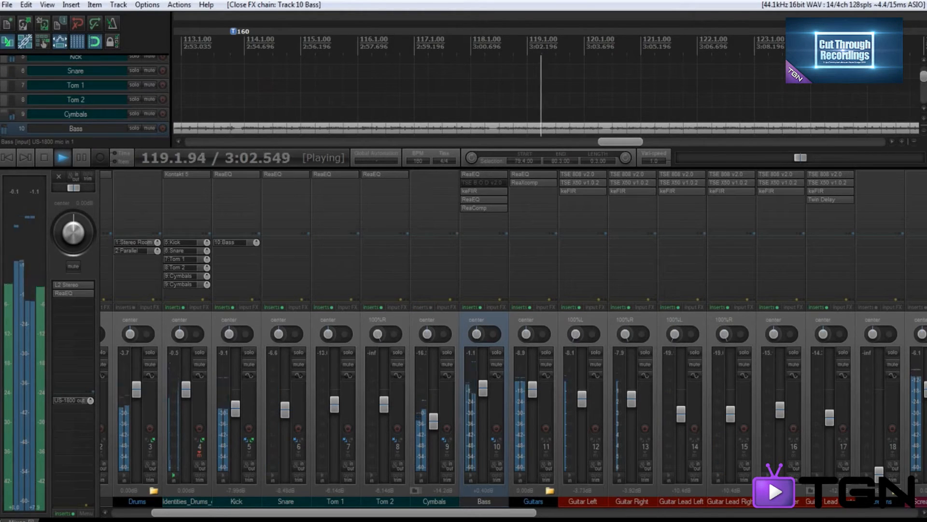
- Try a sixth ReaEQ band at about 353.5 Hz on the Snare track, remove the band, and close the equalizer
drag(344, 512, 304, 513)
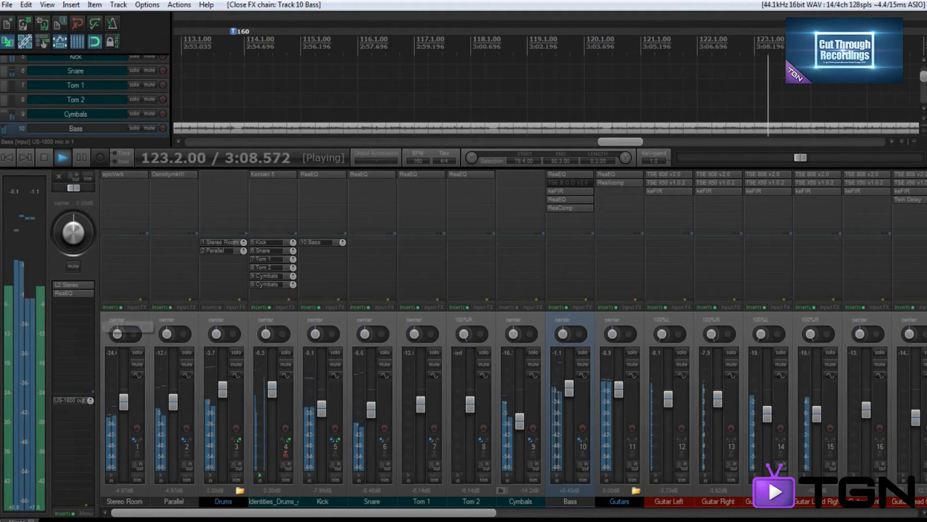
mouse_move(300, 513)
mouse_down()
mouse_move(550, 513)
mouse_move(301, 512)
mouse_up()
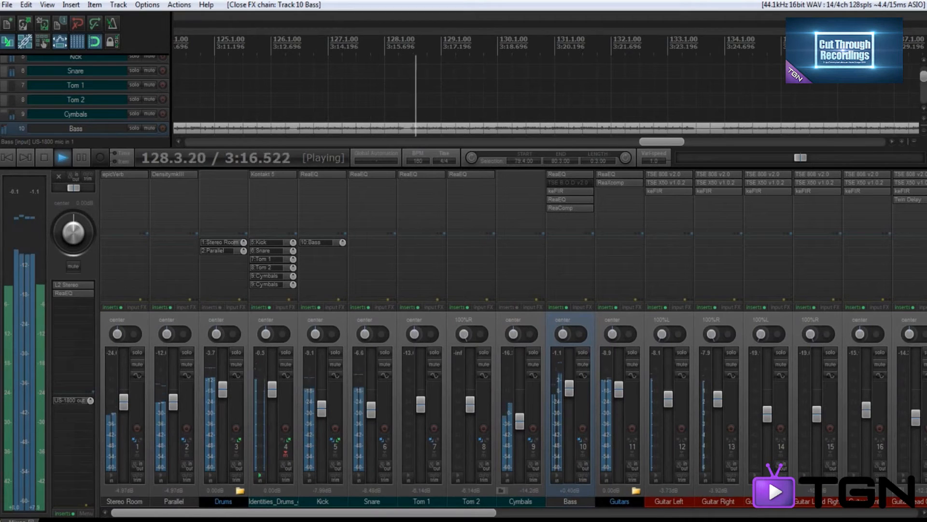
drag(345, 511, 403, 512)
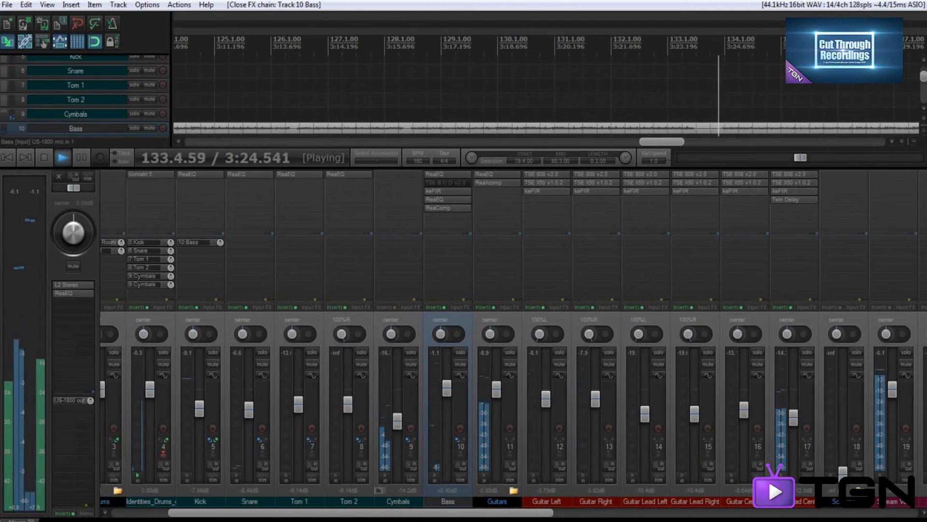
click(239, 174)
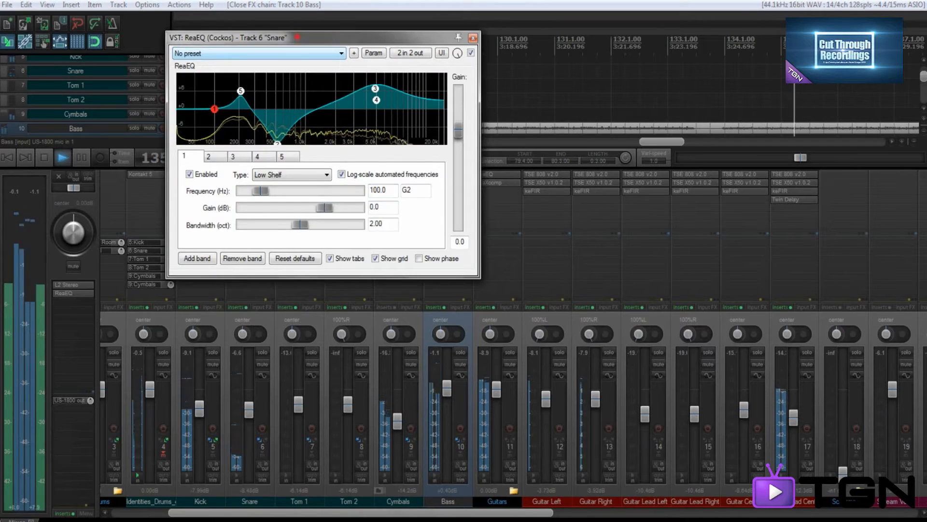
drag(241, 36, 398, 57)
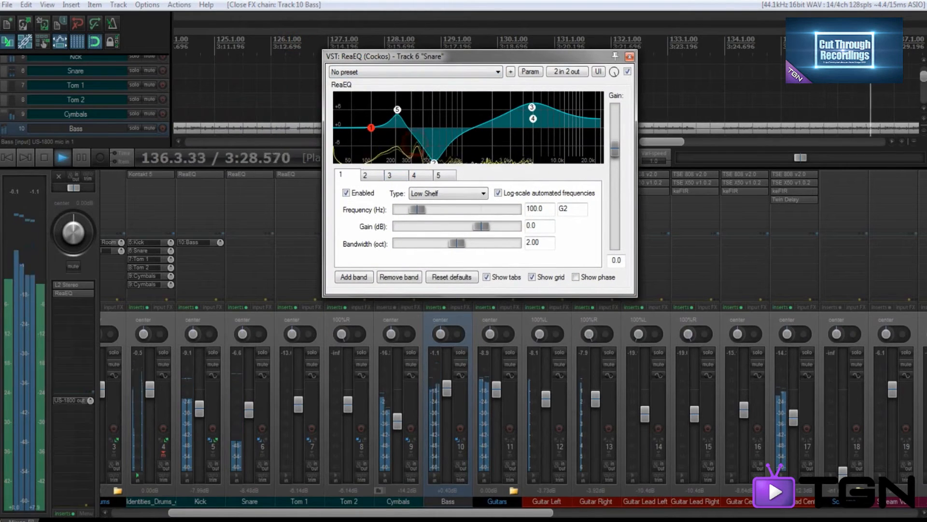
click(354, 277)
drag(443, 128, 417, 128)
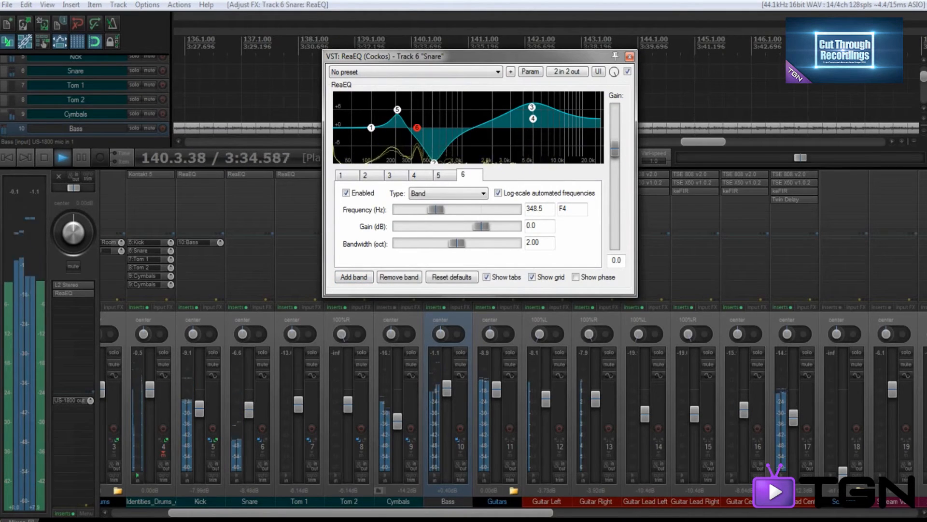
drag(417, 128, 418, 127)
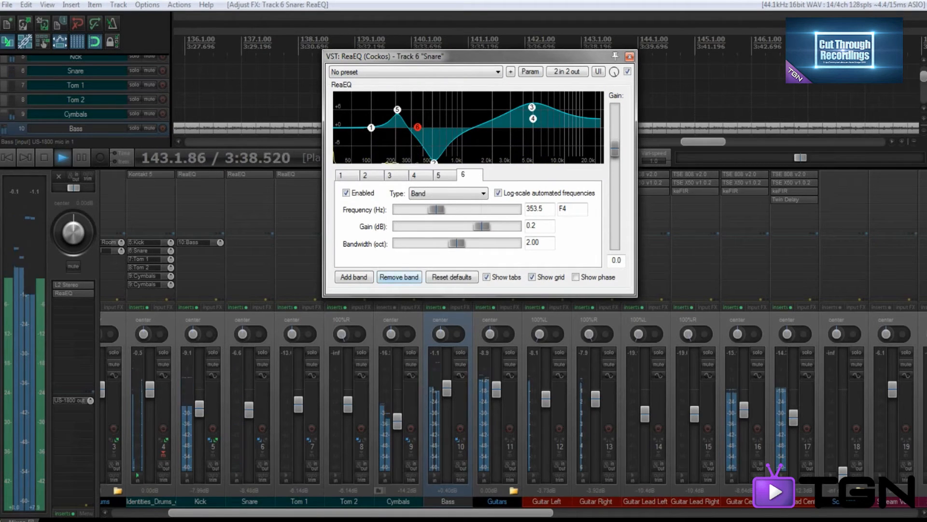
click(399, 277)
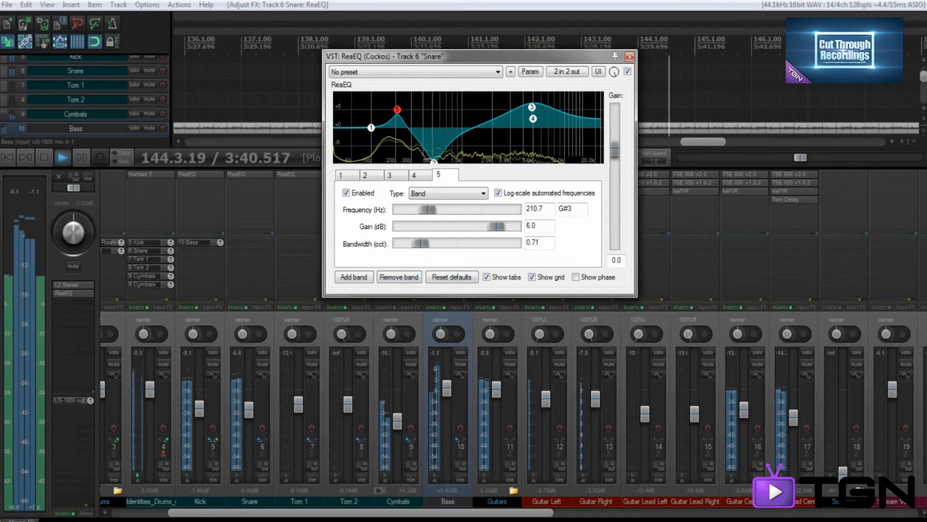
click(630, 56)
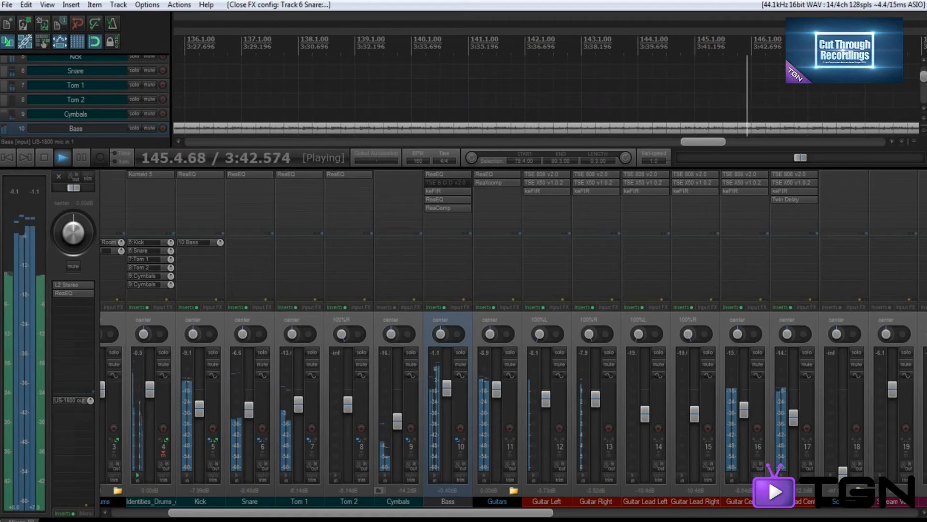
- Set band 6 of the Guitars folder's ReaEQ to about 358.5 Hz, -8.2 dB gain and 0.31 oct bandwidth, and close the equalizer
click(490, 174)
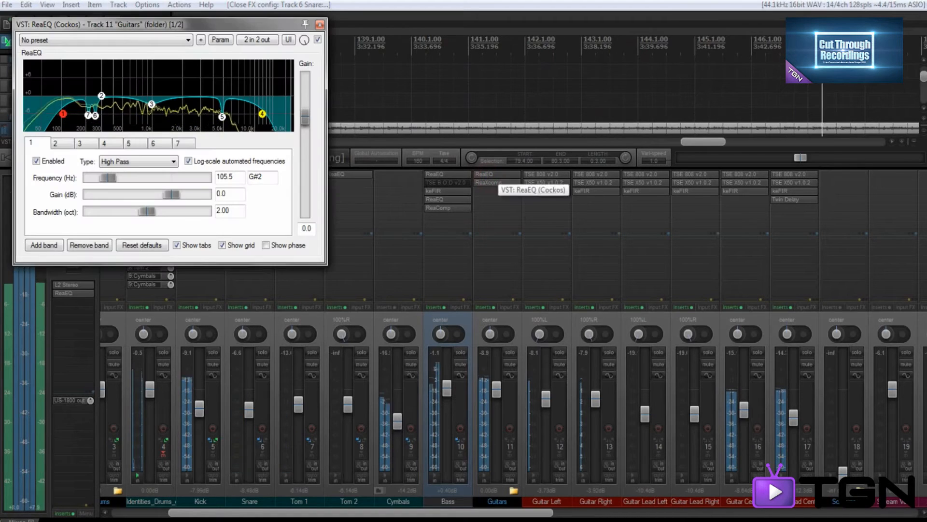
drag(120, 24, 350, 111)
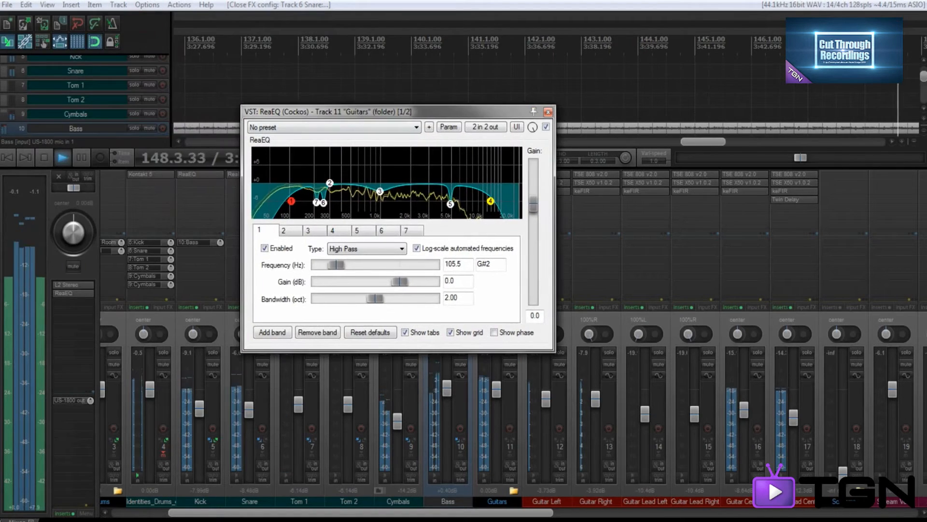
click(323, 202)
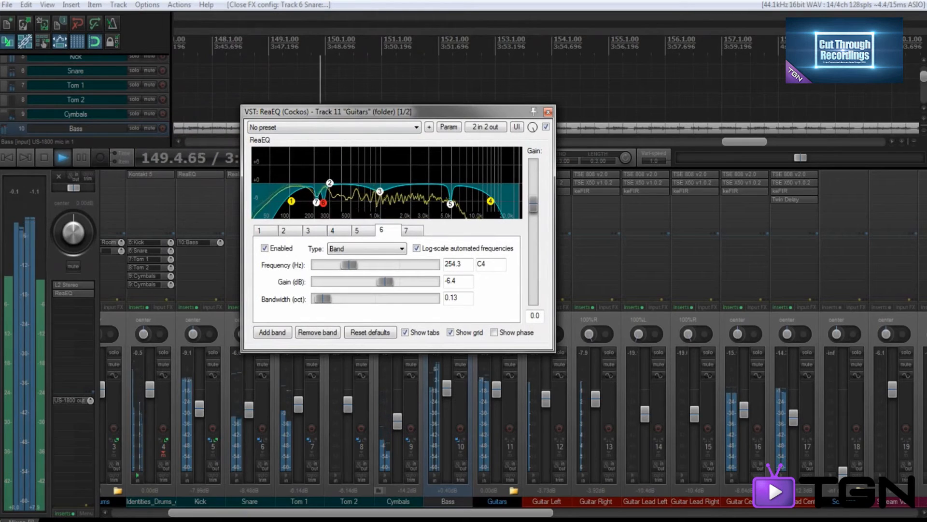
drag(323, 202, 327, 200)
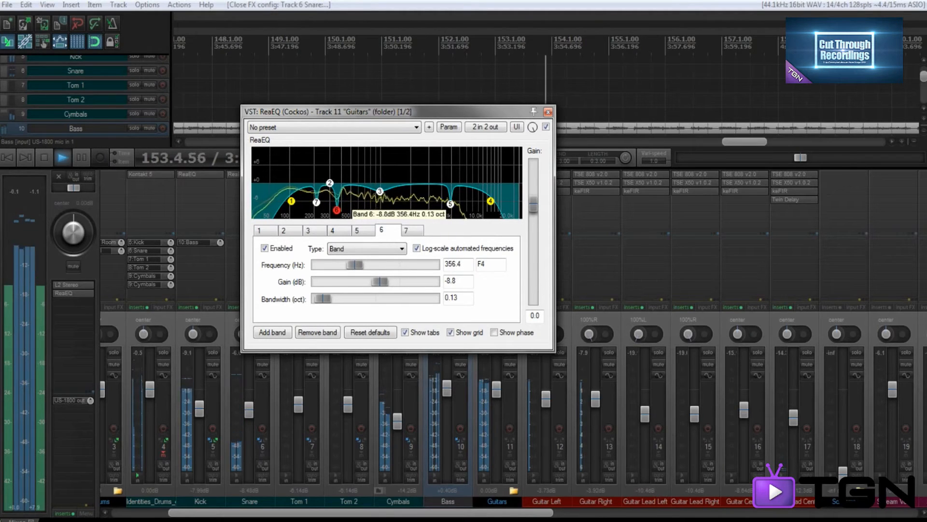
drag(336, 209, 336, 208)
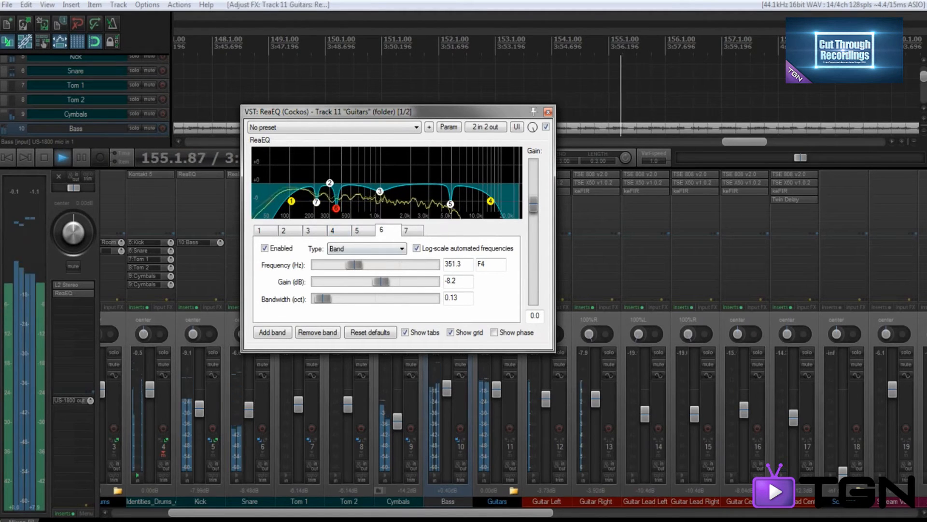
drag(350, 264, 352, 263)
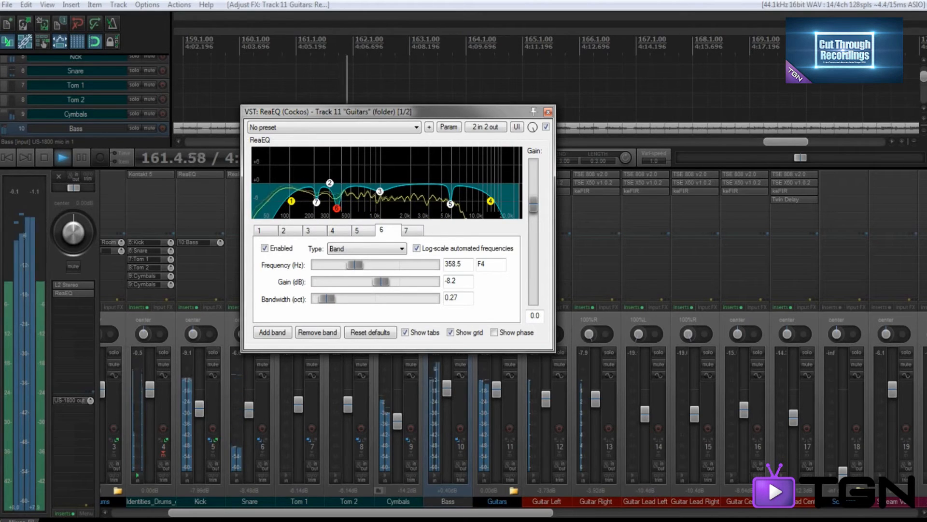
drag(328, 298, 329, 298)
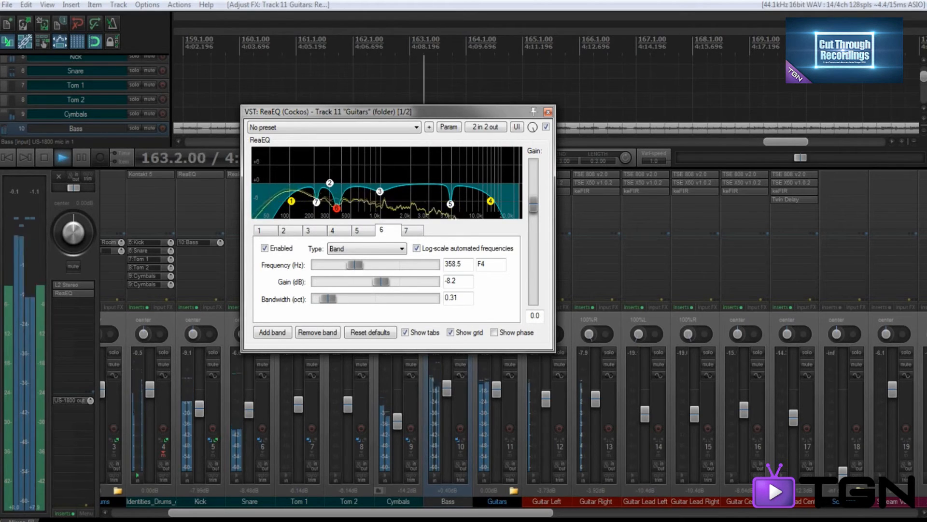
drag(406, 112, 505, 75)
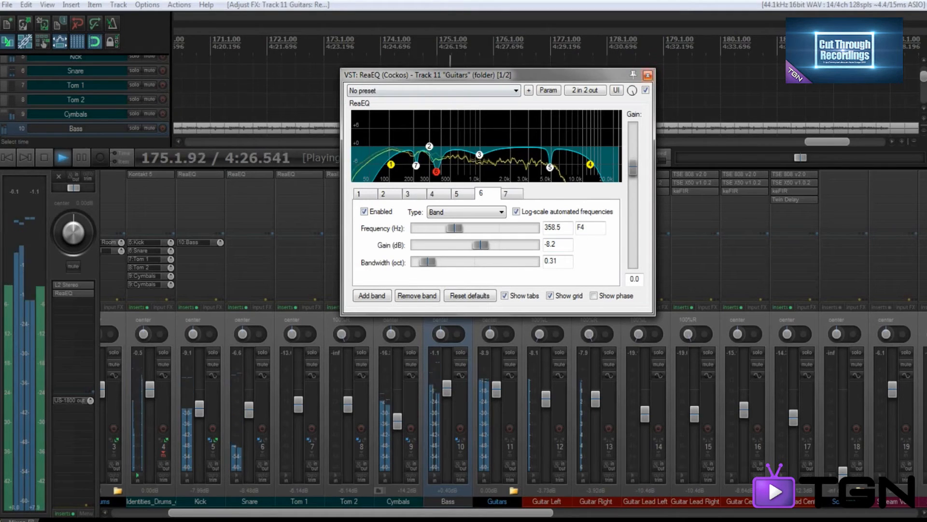
click(648, 75)
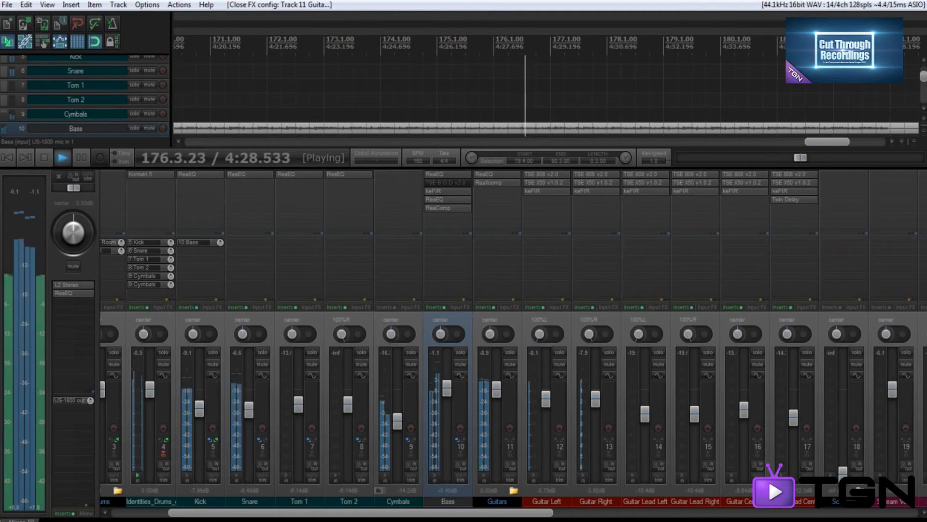
- Restart playback from the project start and add a fifth band at about 347.7 Hz and 0.2 dB to the Bass track's first ReaEQ
drag(361, 512, 390, 512)
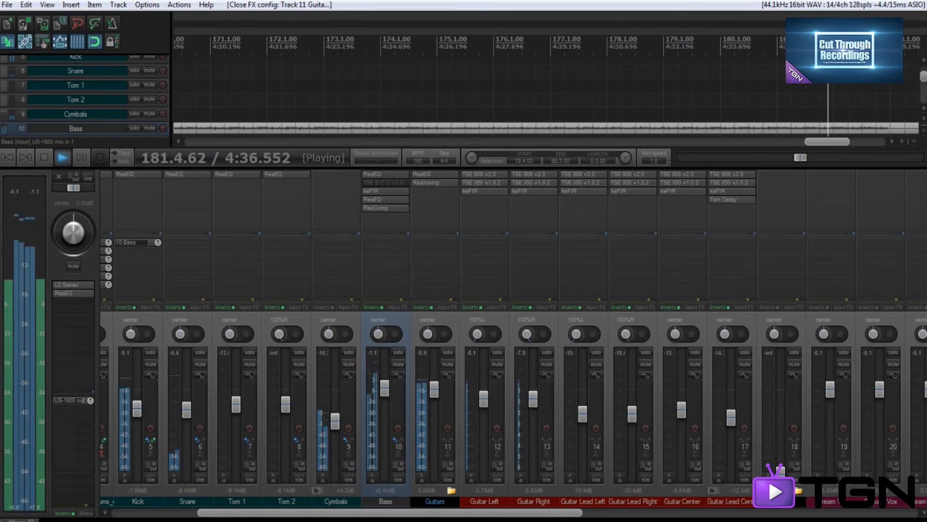
click(382, 175)
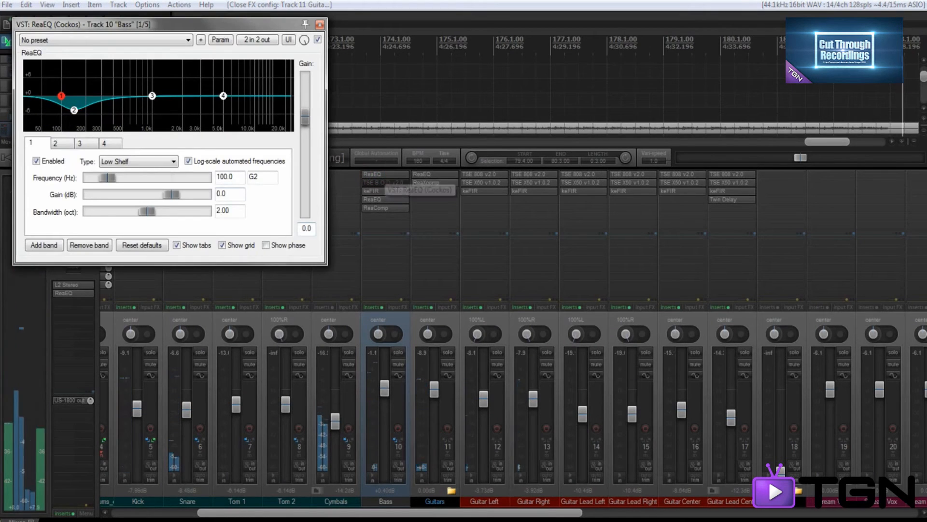
drag(203, 24, 456, 50)
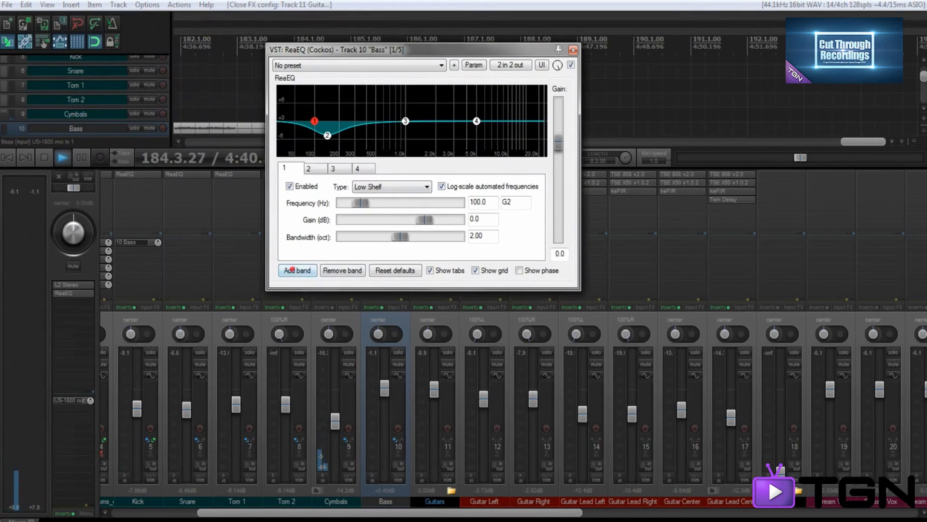
click(293, 270)
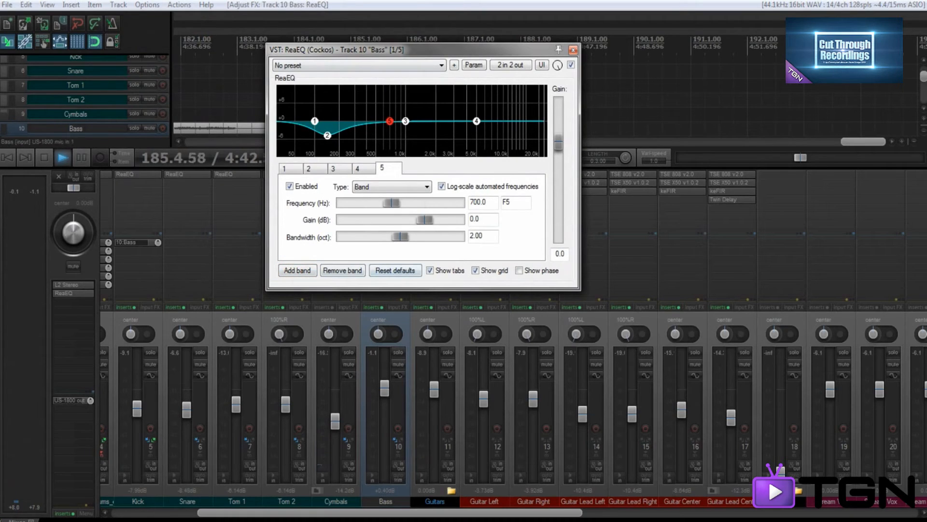
click(342, 270)
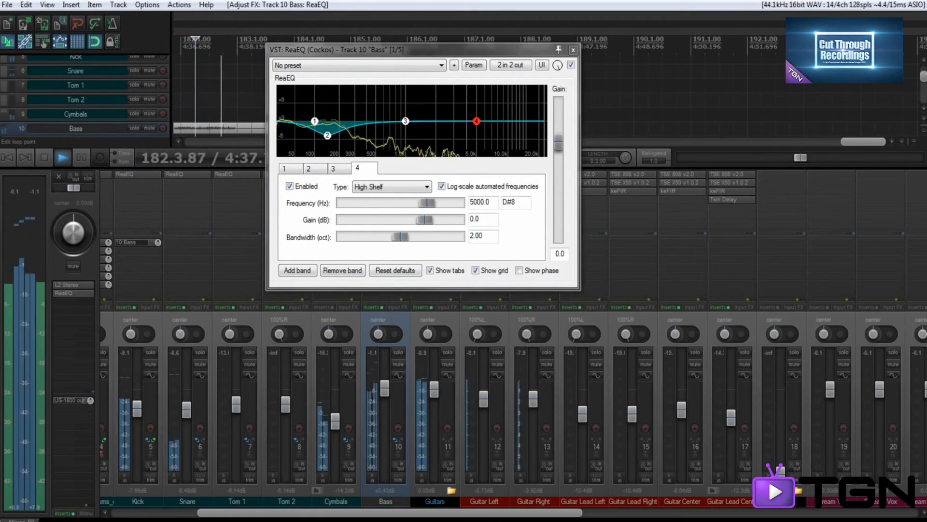
key(w)
drag(363, 49, 596, 88)
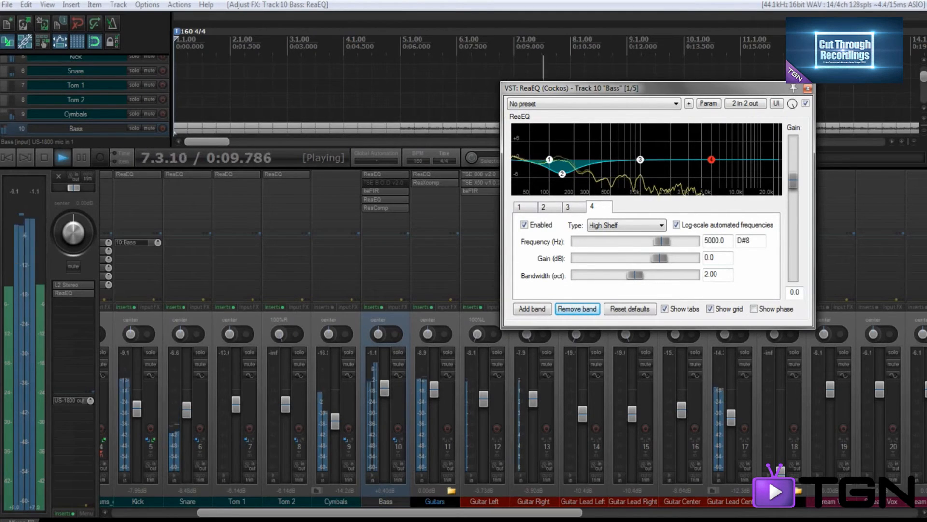
click(531, 308)
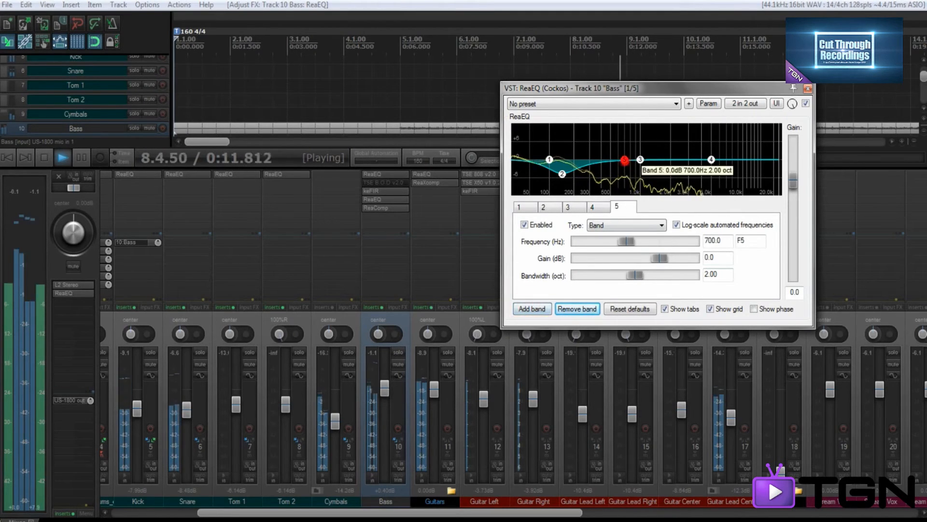
drag(625, 160, 596, 159)
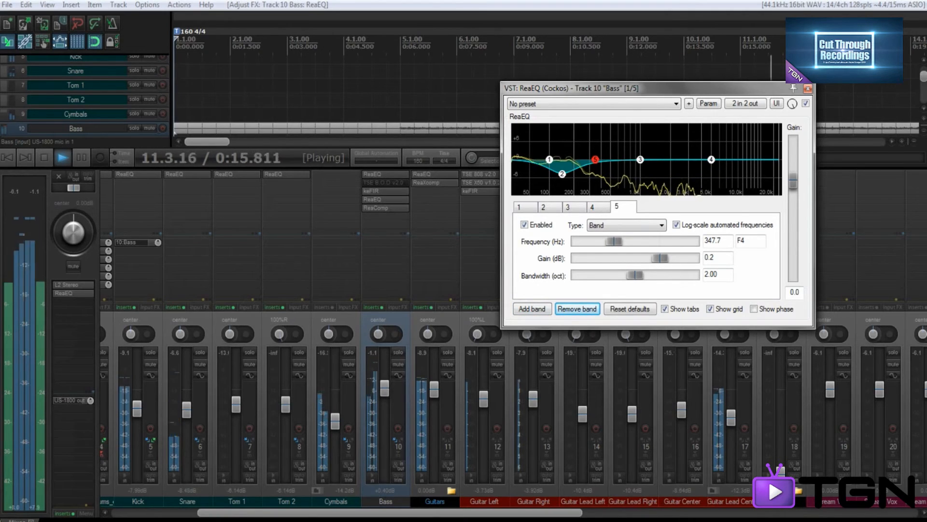
- Set band 3 of the Bass track's second ReaEQ to about 353.8 Hz, -9.6 dB gain and 0.27 oct bandwidth
click(382, 199)
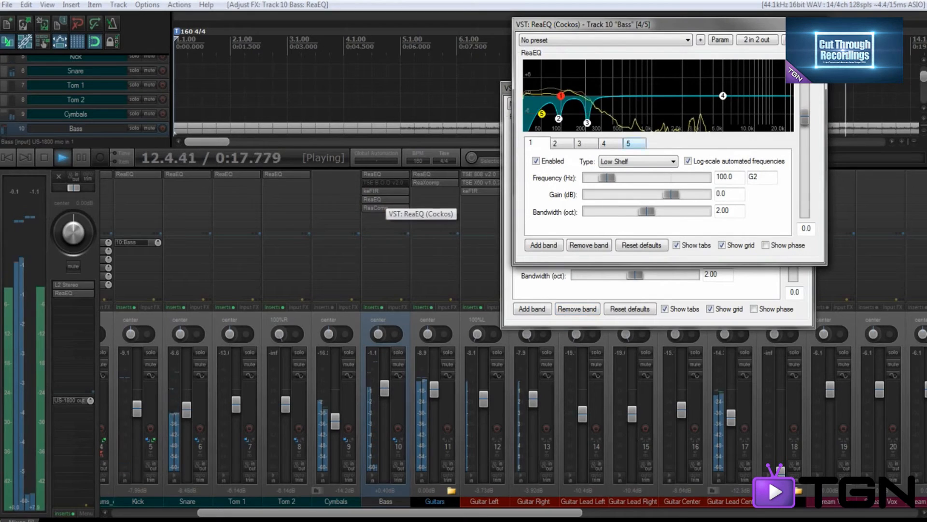
click(587, 122)
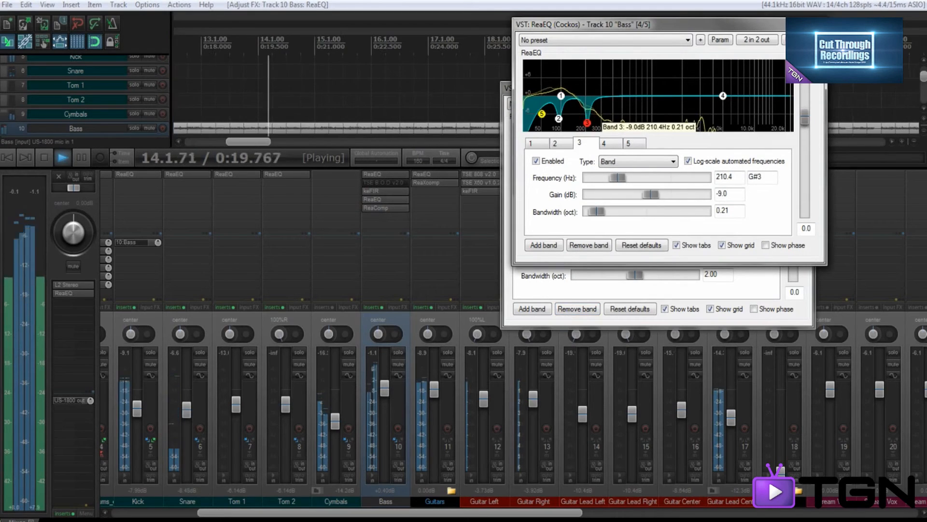
drag(585, 123, 586, 120)
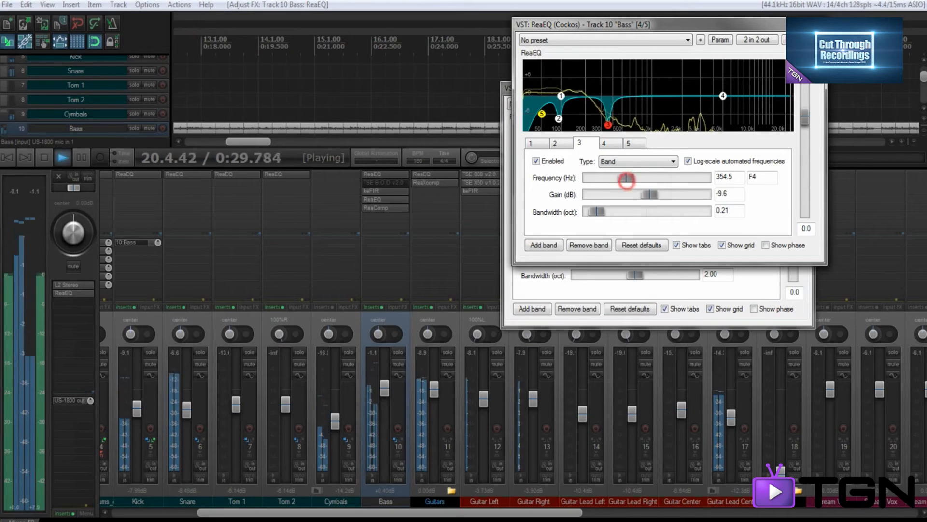
drag(627, 179, 627, 178)
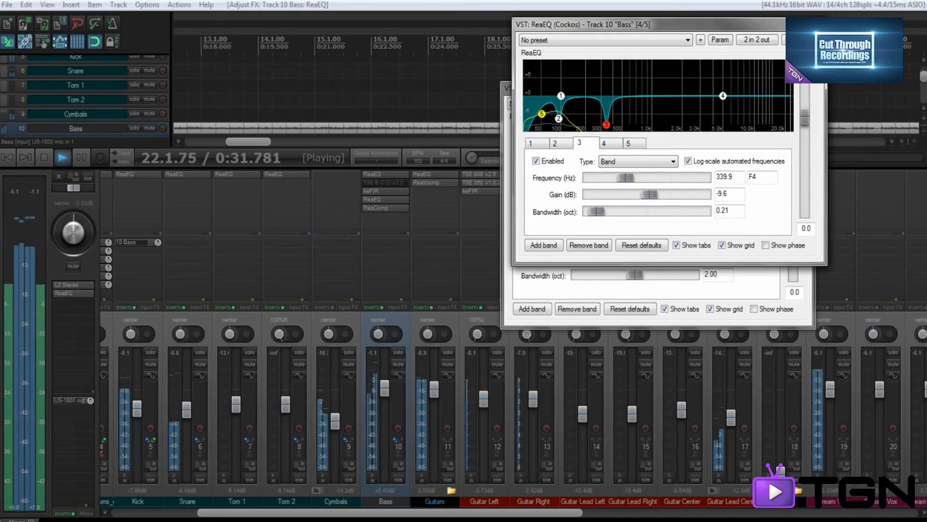
drag(628, 178, 626, 177)
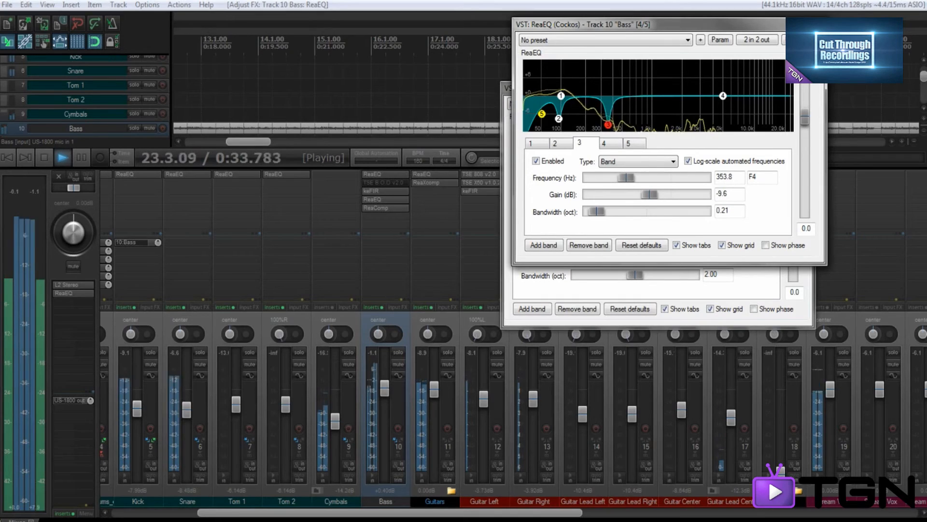
drag(602, 210, 603, 210)
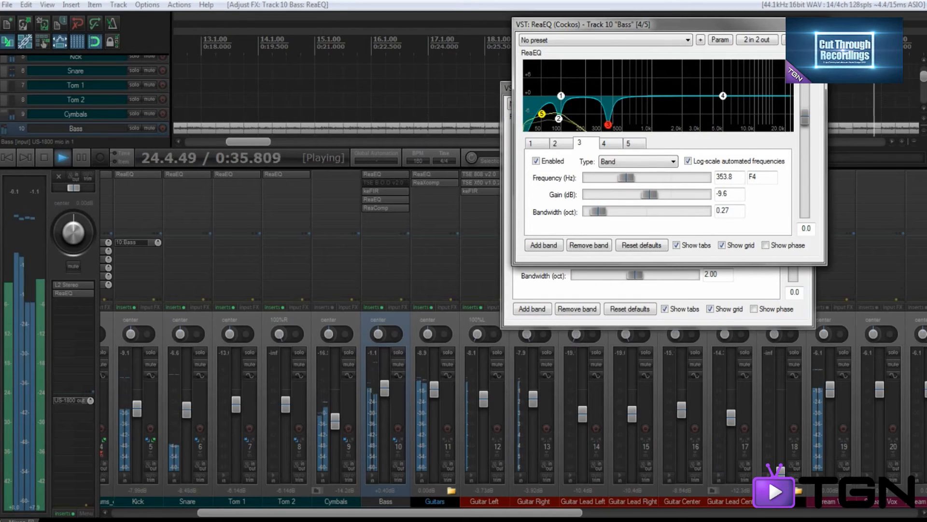
drag(668, 25, 627, 66)
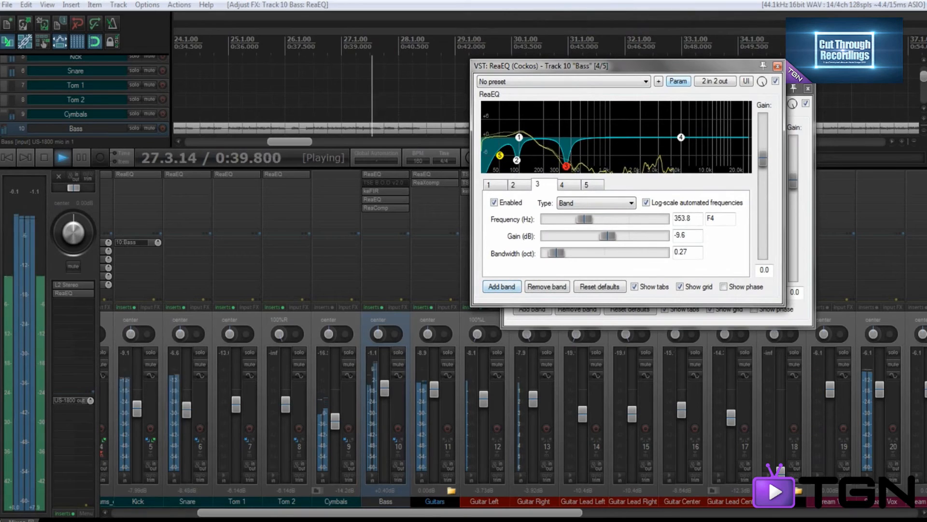
mouse_move(657, 67)
mouse_down()
mouse_move(574, 69)
mouse_move(657, 57)
mouse_move(593, 61)
mouse_up()
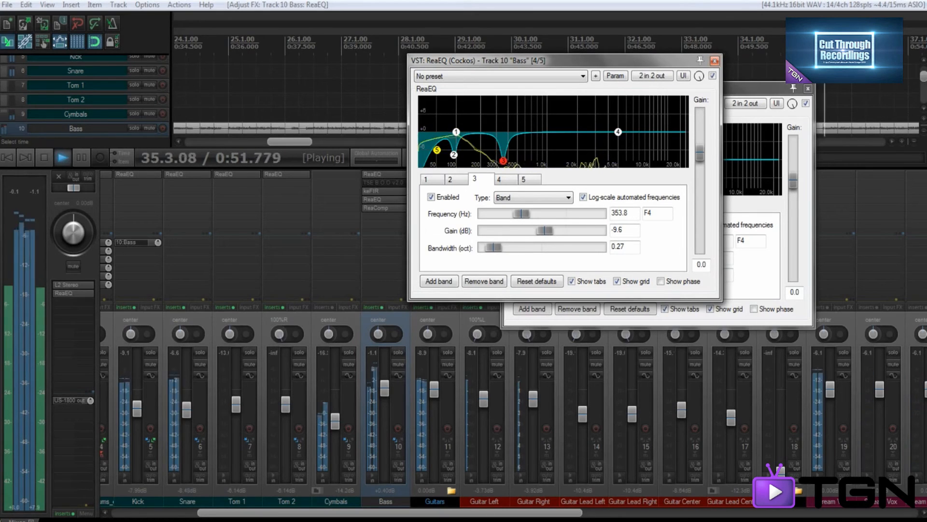
- Examine the Kick track's ReaEQ curve during playback for comparison with the Bass equalizer, and close the Kick equalizer
mouse_move(455, 154)
drag(615, 59, 700, 68)
drag(387, 512, 299, 513)
click(312, 175)
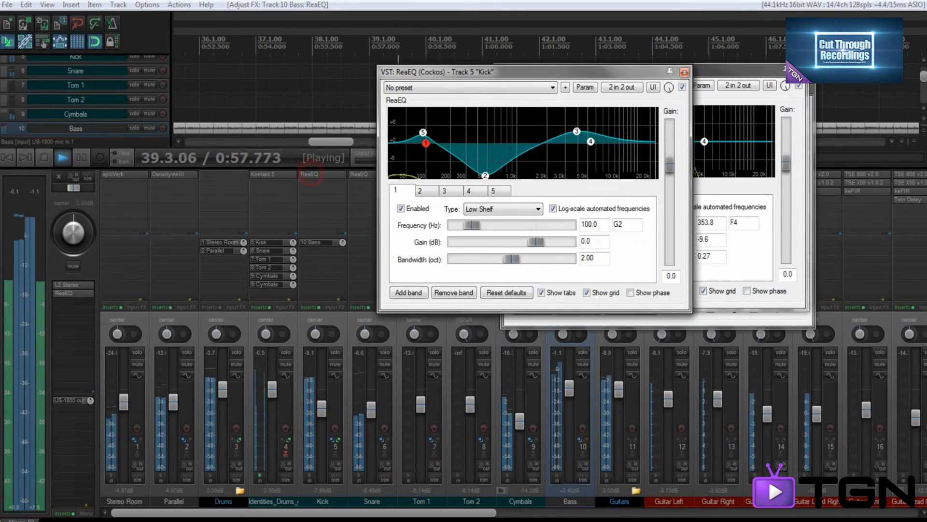
drag(503, 72, 421, 75)
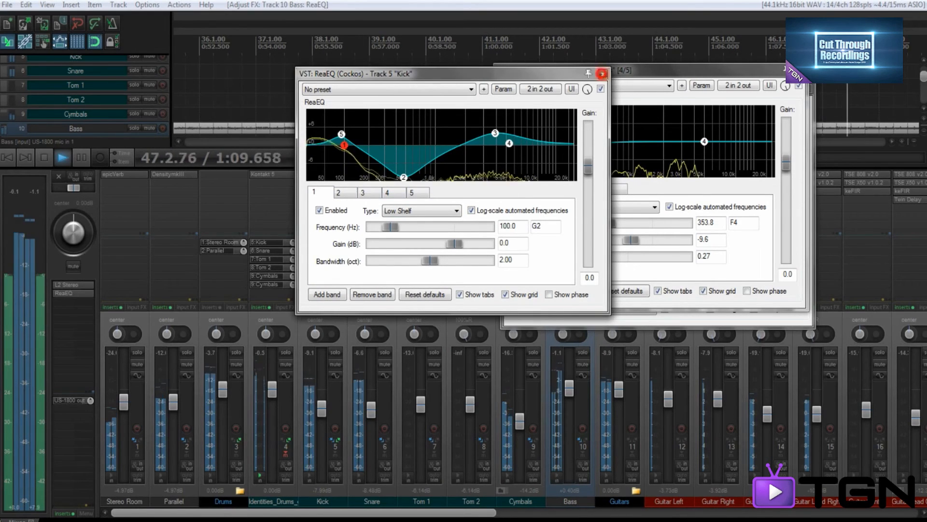
click(602, 74)
- Set band 2 of the Bass track's second ReaEQ to about 89.7 Hz and -9.0 dB, and close both Bass equalizers
drag(602, 70, 623, 78)
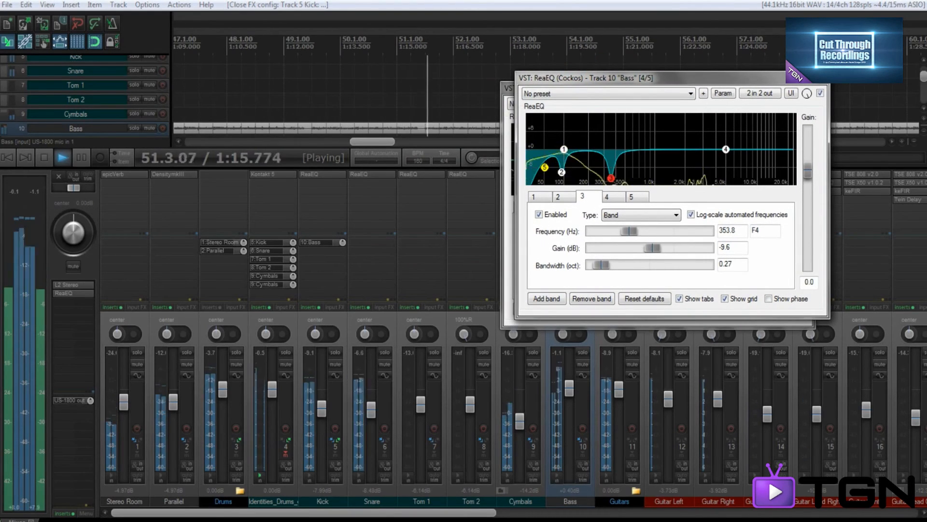
drag(562, 172, 559, 176)
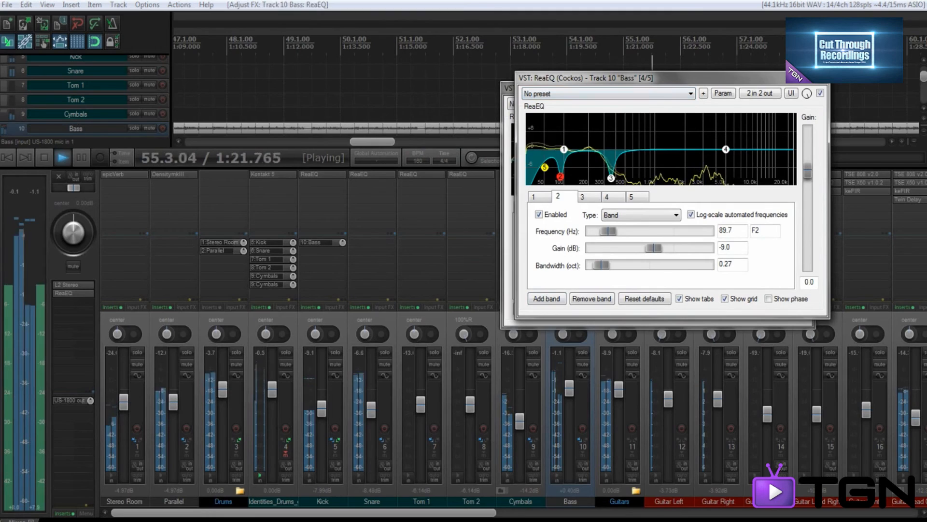
click(820, 78)
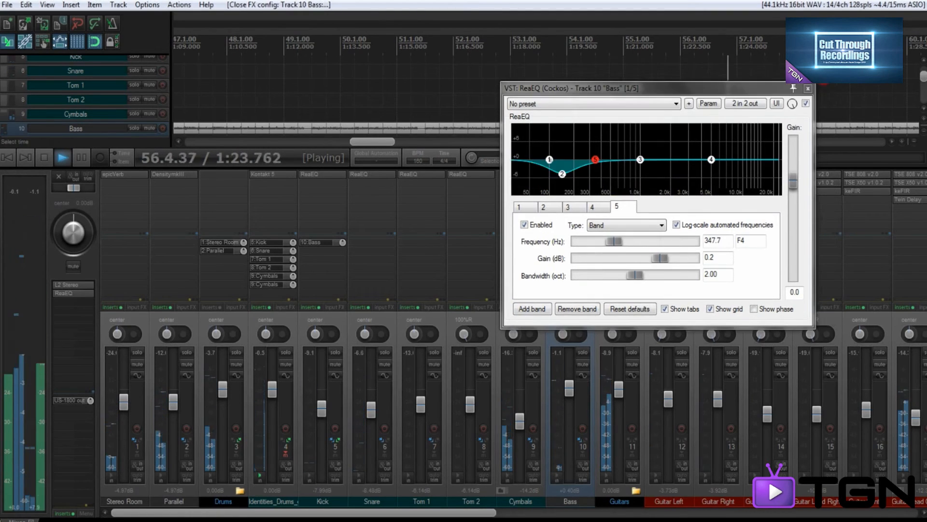
click(809, 88)
- Delete the ReaEQ effect from the master track
mouse_move(348, 513)
mouse_down()
mouse_move(751, 512)
mouse_move(348, 512)
mouse_up()
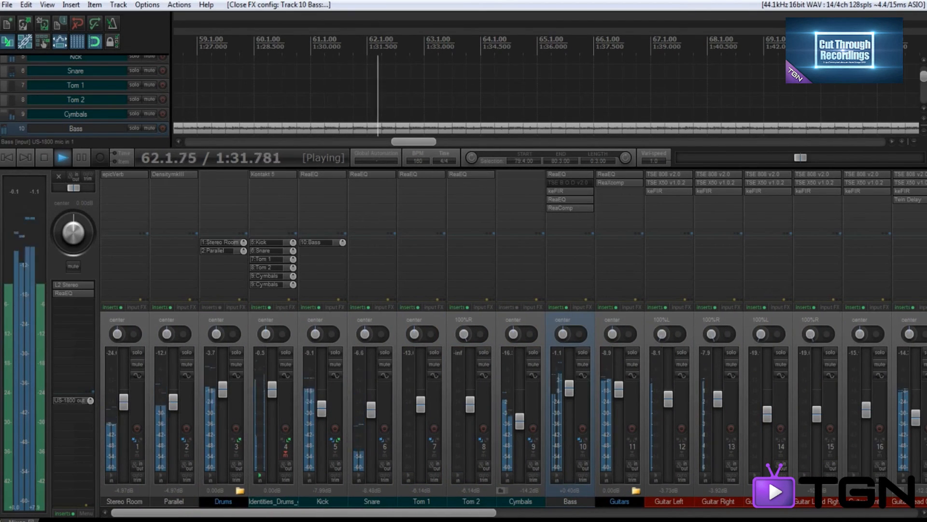
mouse_move(297, 512)
mouse_down()
mouse_move(721, 513)
mouse_move(298, 513)
mouse_up()
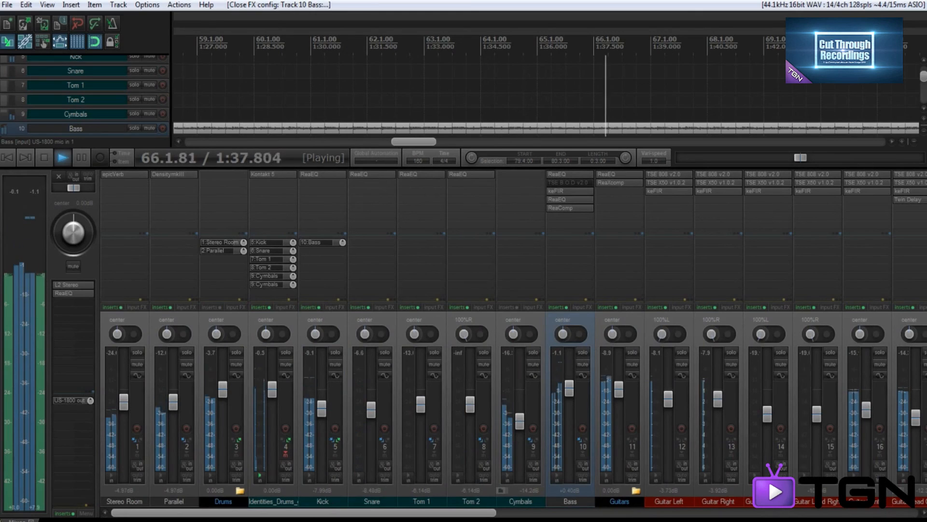
right_click(70, 293)
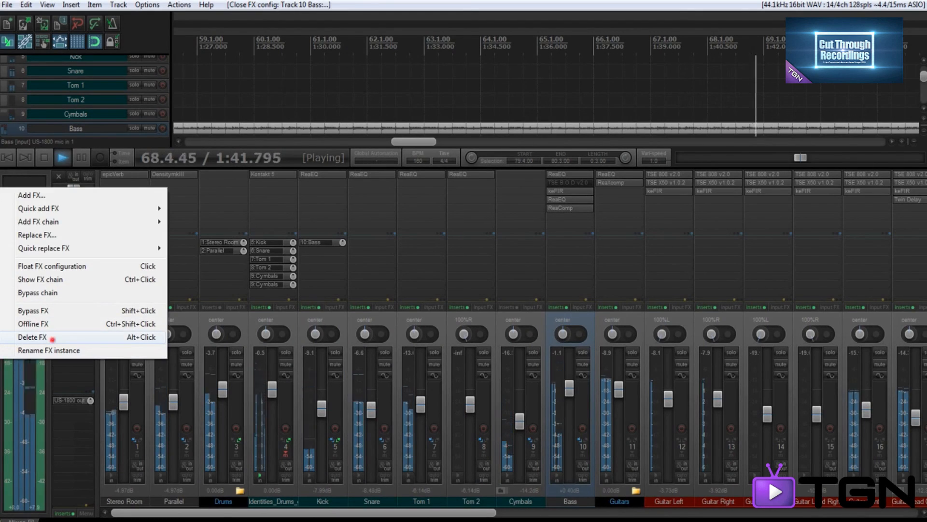
click(34, 337)
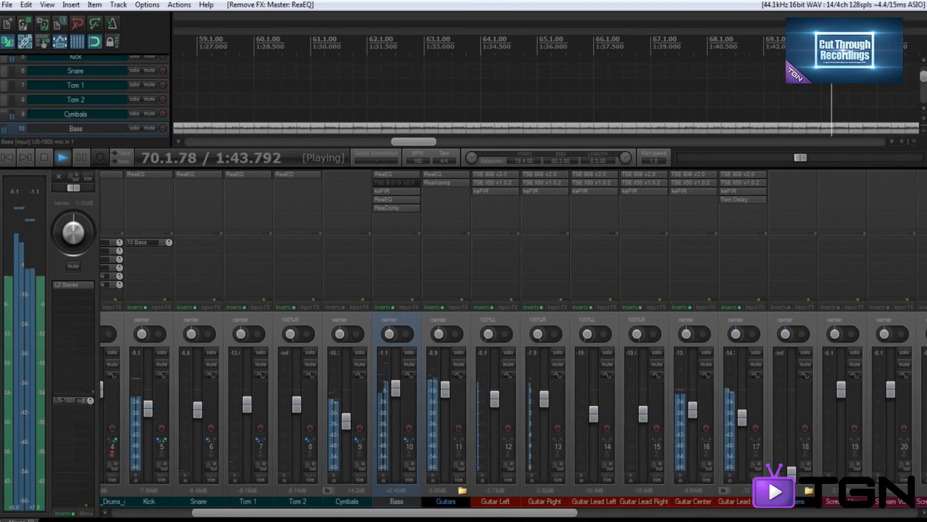
- Stop playback, place the edit cursor at 5.1.00, and show a longer span of the project timeline
drag(414, 142, 388, 142)
scroll(388, 101, down, 2)
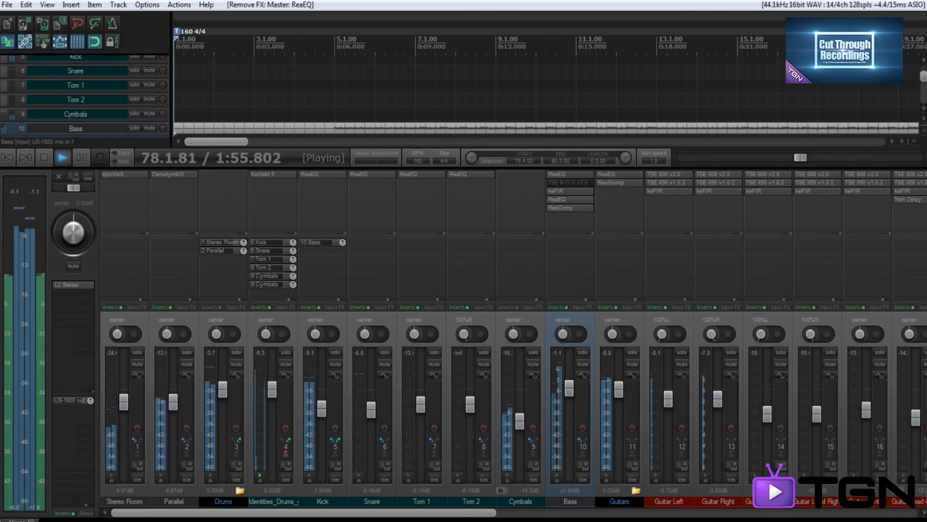
key(space)
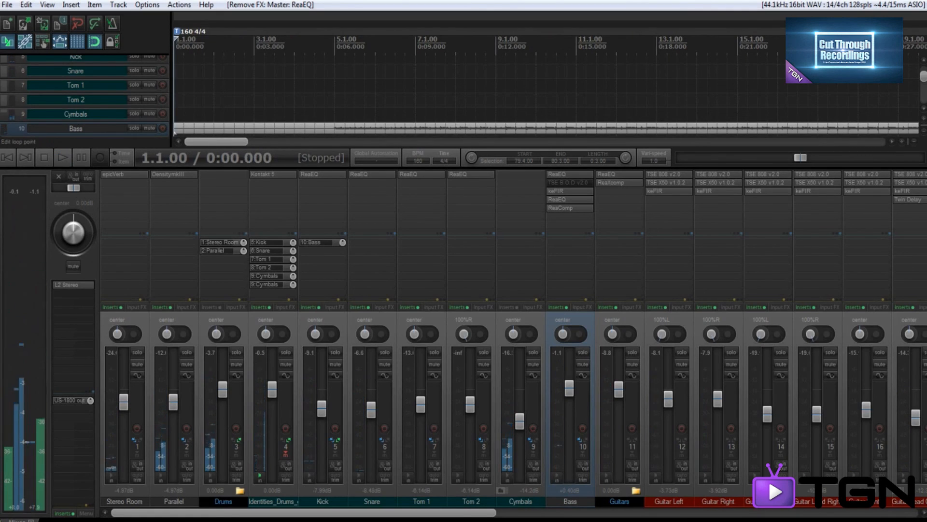
click(334, 43)
scroll(334, 44, down, 4)
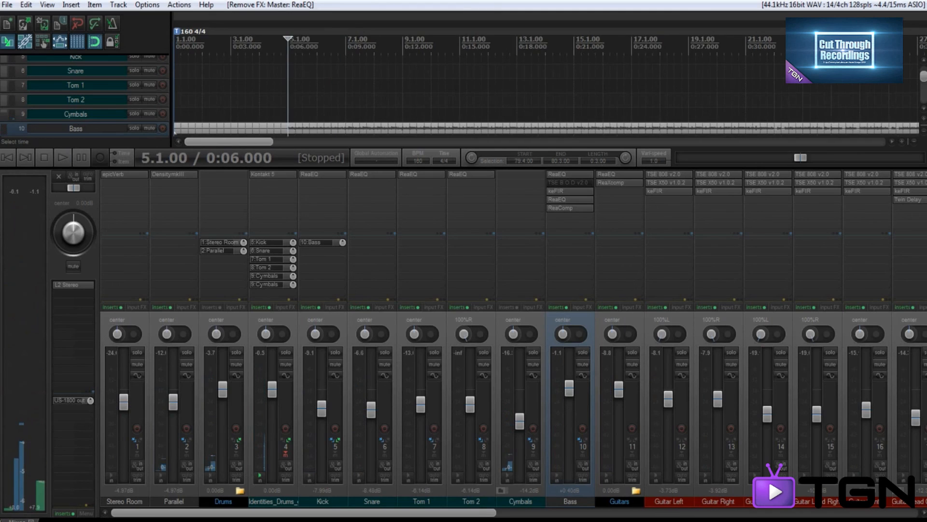
mouse_move(278, 141)
mouse_down()
mouse_move(755, 140)
mouse_move(277, 140)
mouse_up()
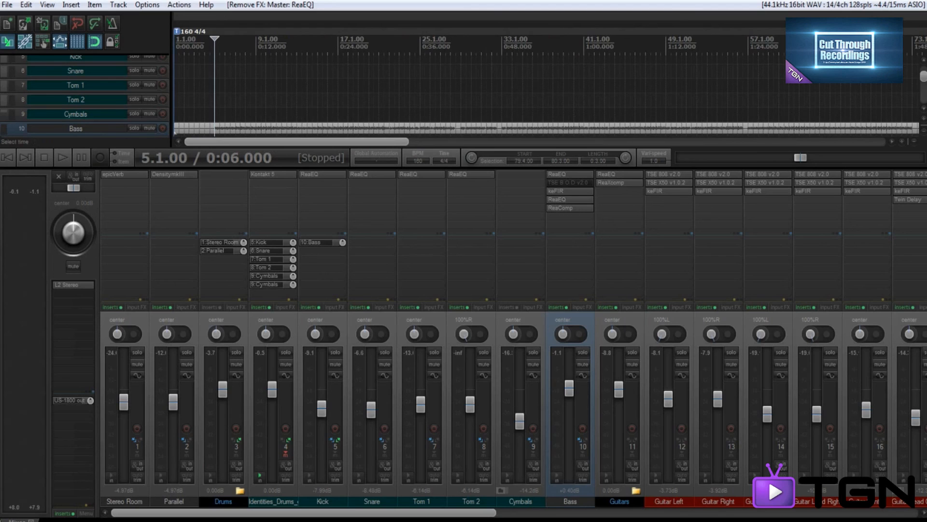
mouse_move(277, 141)
mouse_down()
mouse_move(709, 140)
mouse_move(278, 140)
mouse_up()
mouse_move(290, 512)
mouse_down()
mouse_move(565, 512)
mouse_move(290, 512)
mouse_up()
mouse_move(290, 142)
mouse_down()
mouse_move(763, 142)
mouse_move(290, 142)
mouse_up()
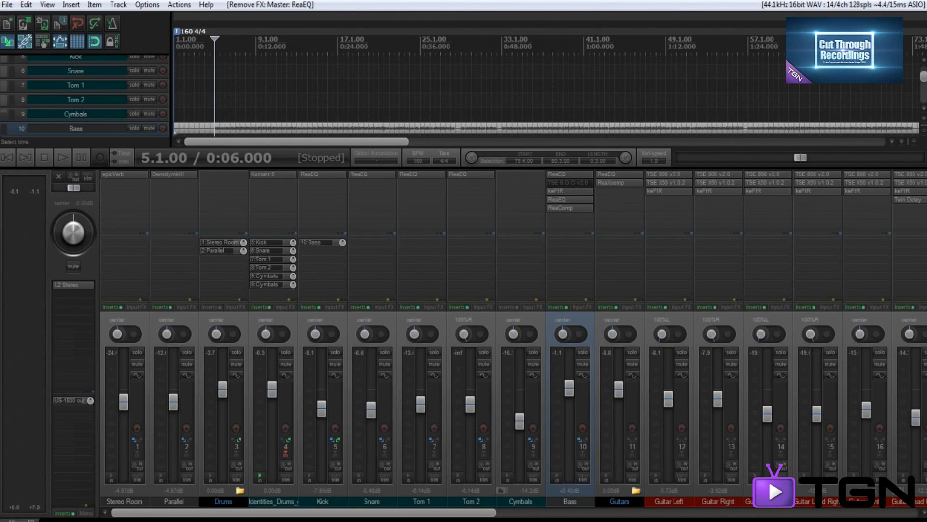